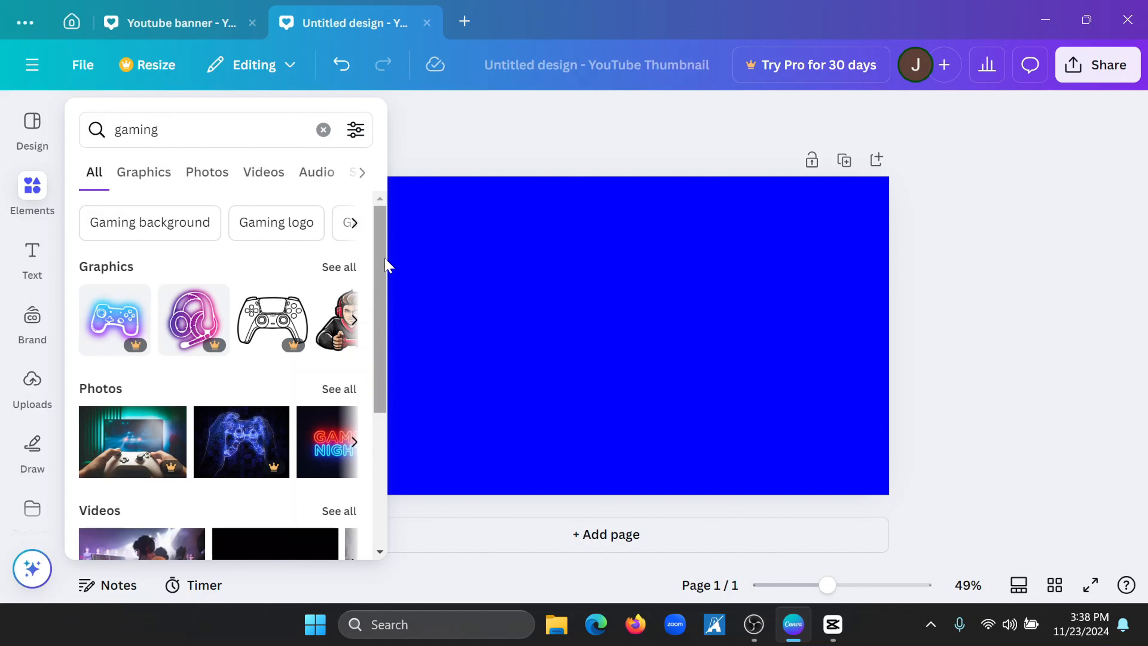
# Examine the full set of gaming graphics and compare them with the elements used in the Youtube banner design
pyautogui.moveTo(385, 261); pyautogui.dragTo(417, 217)
pyautogui.click(339, 266)
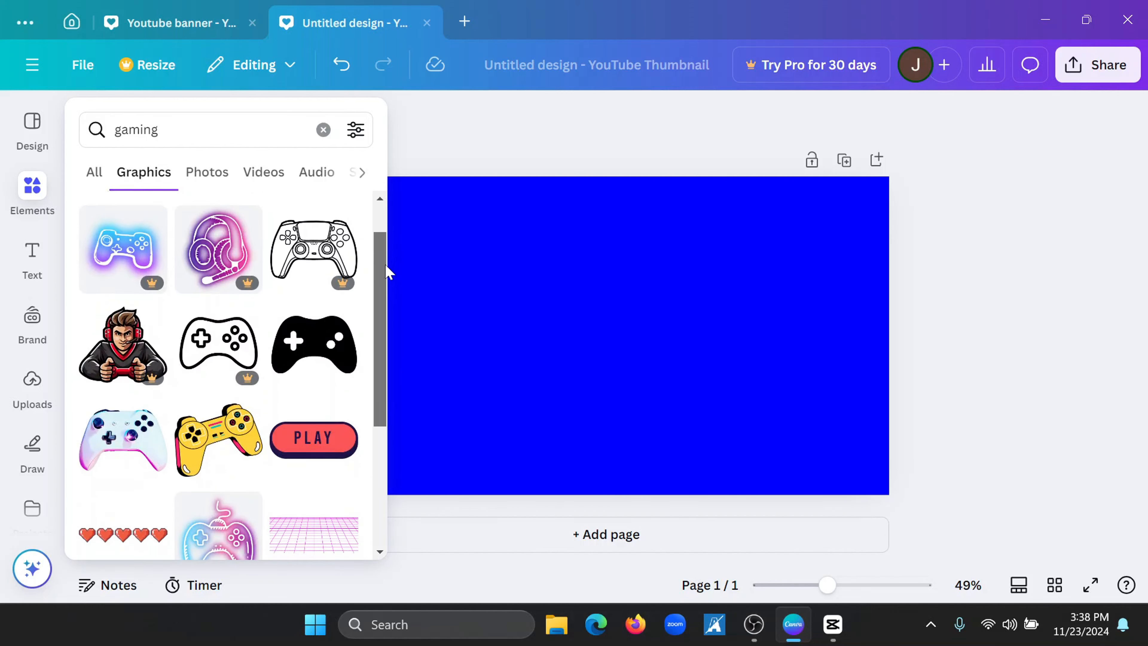
pyautogui.moveTo(387, 272); pyautogui.dragTo(392, 362)
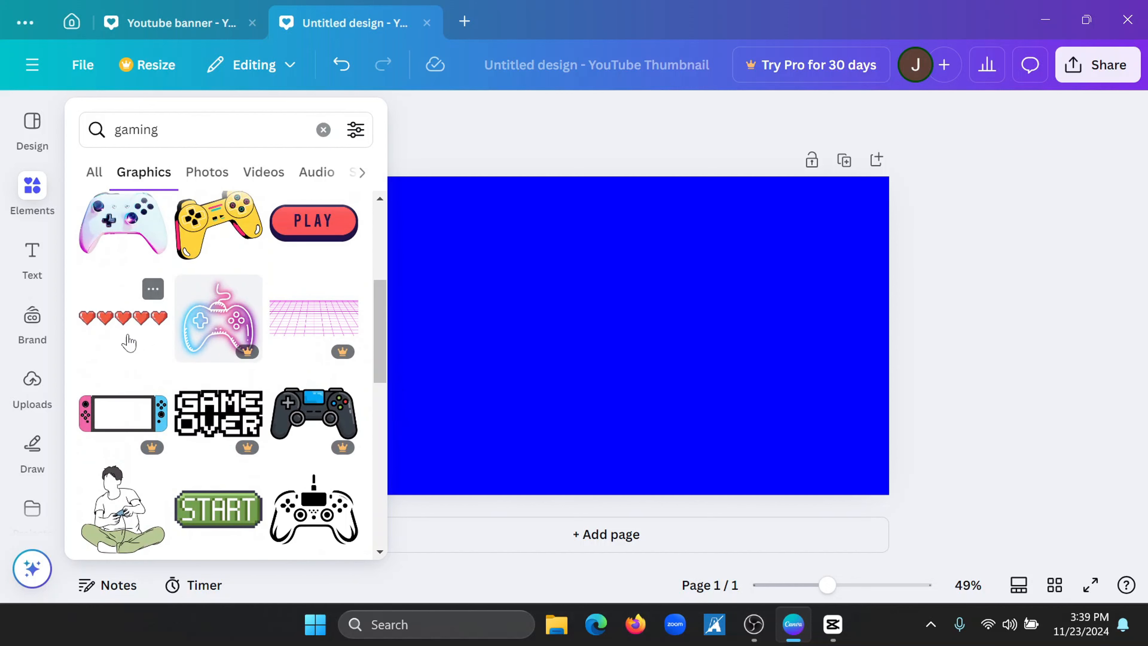
pyautogui.click(172, 23)
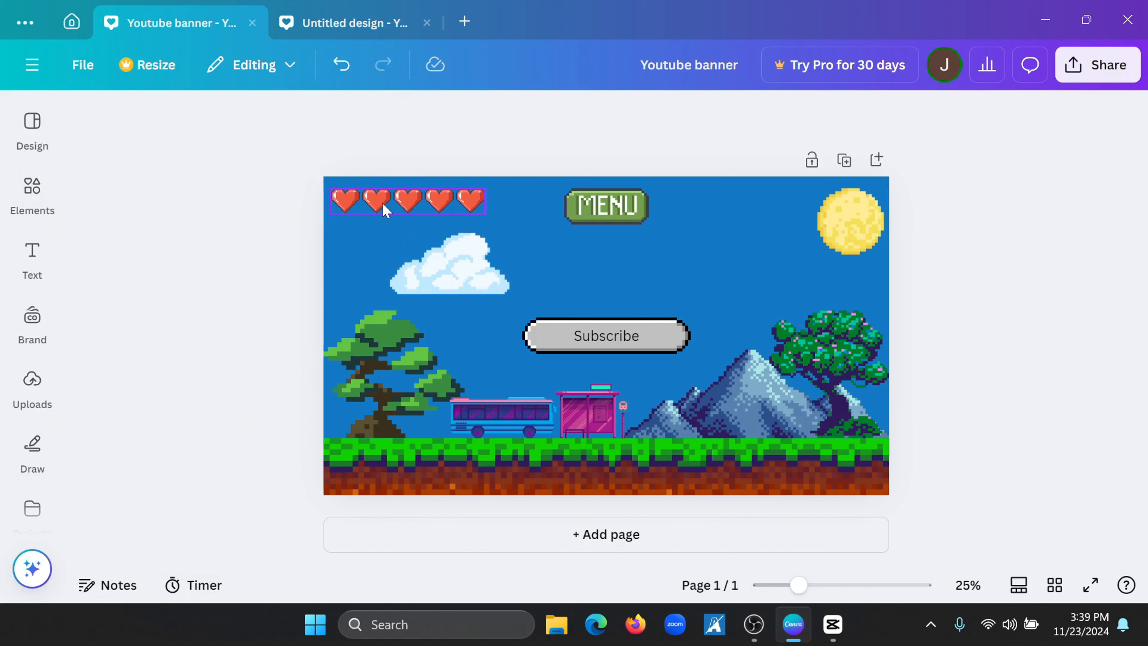
pyautogui.click(349, 32)
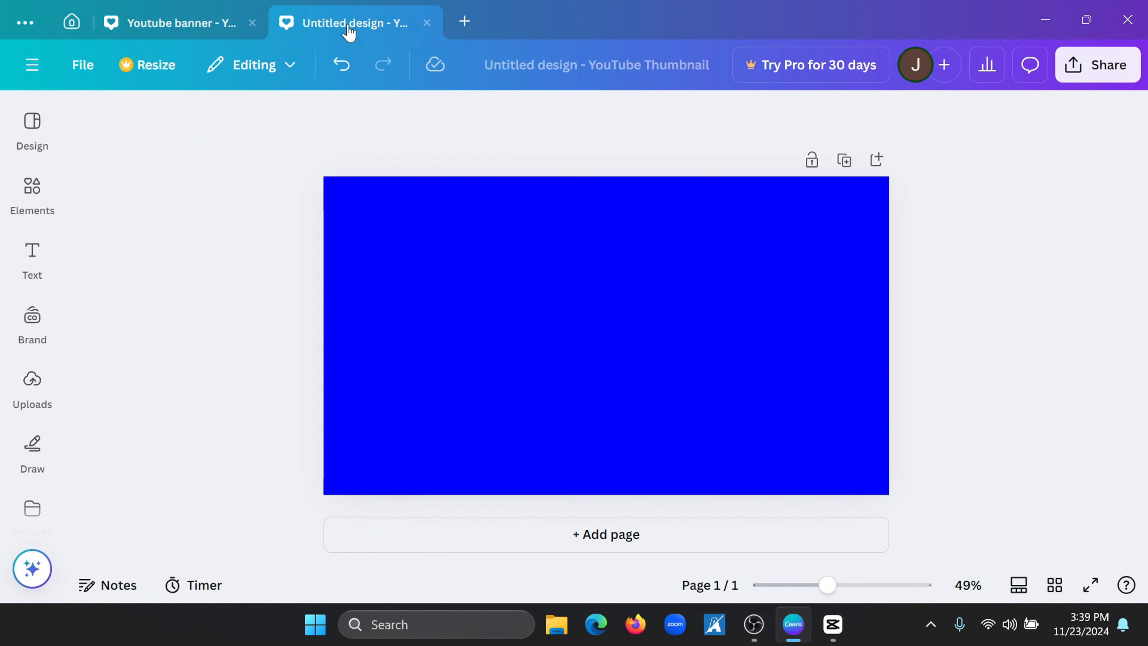
# Look through the rest of the gaming graphics in the blank thumbnail design and clear the search
pyautogui.click(32, 190)
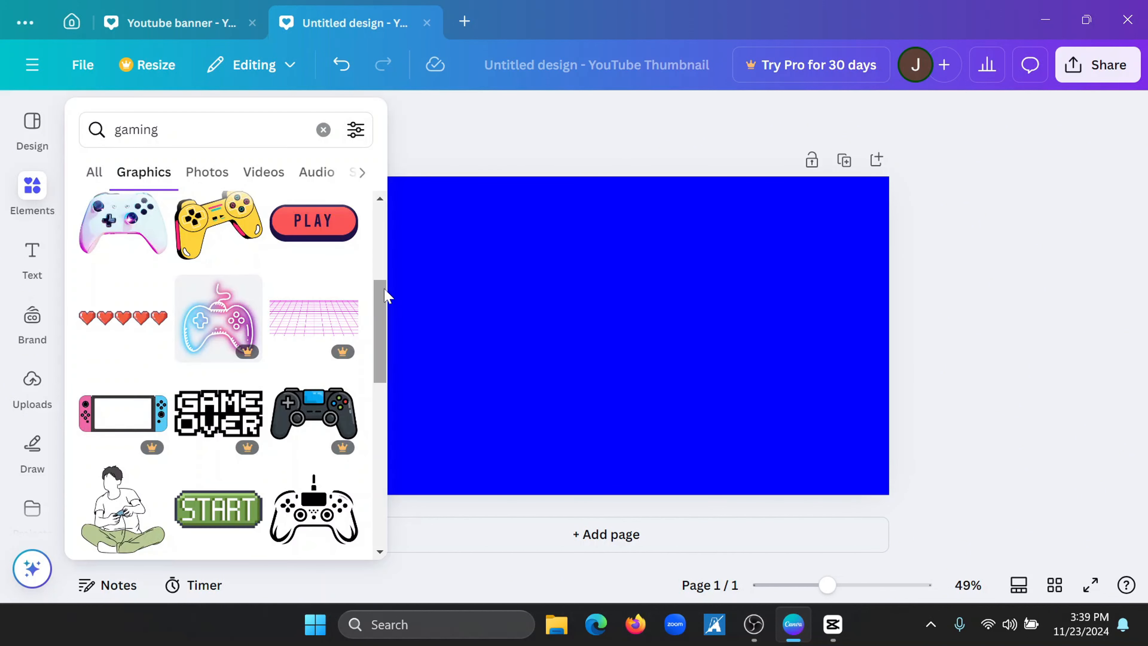
pyautogui.scroll(-10, 357, 453)
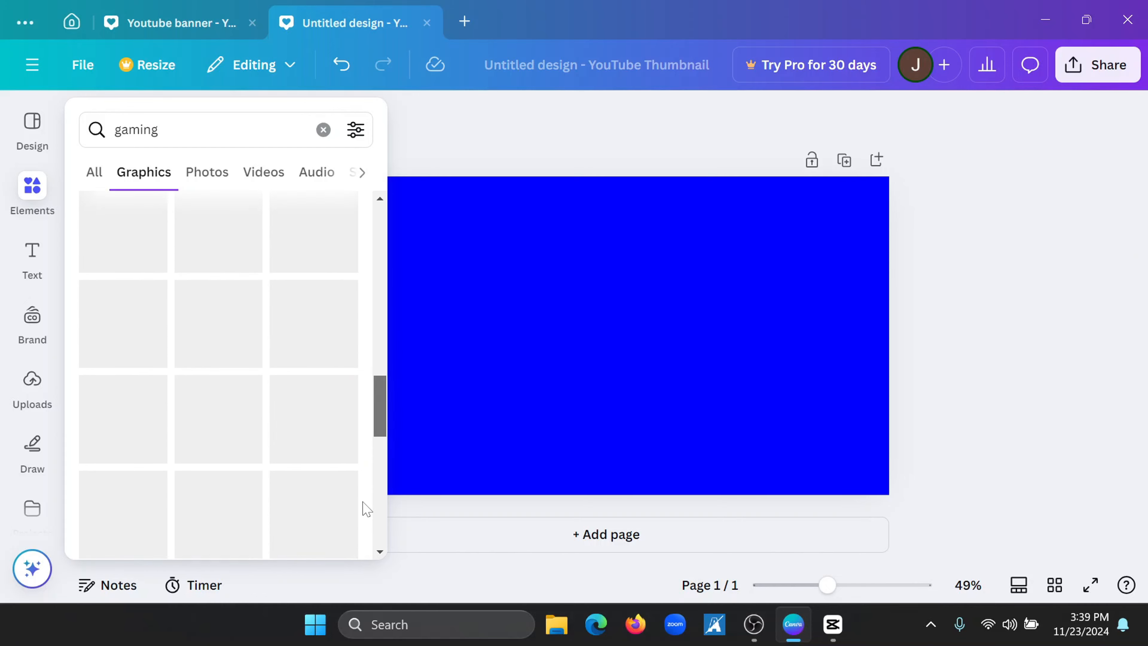
pyautogui.scroll(4, 362, 507)
pyautogui.scroll(5, 357, 452)
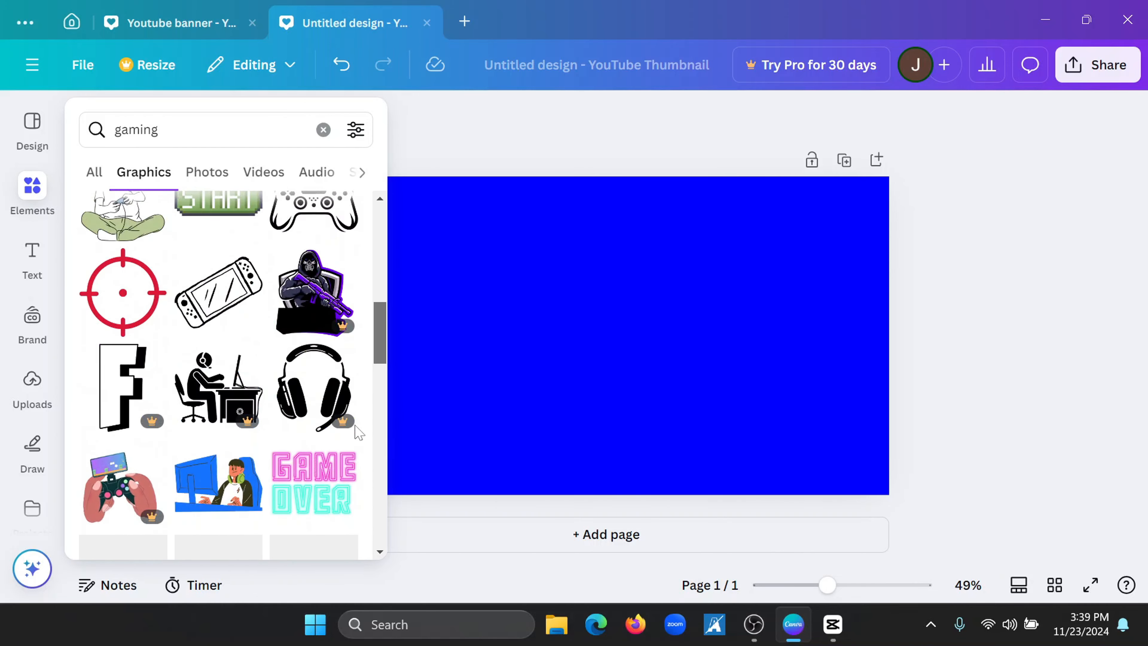
pyautogui.scroll(-8, 350, 497)
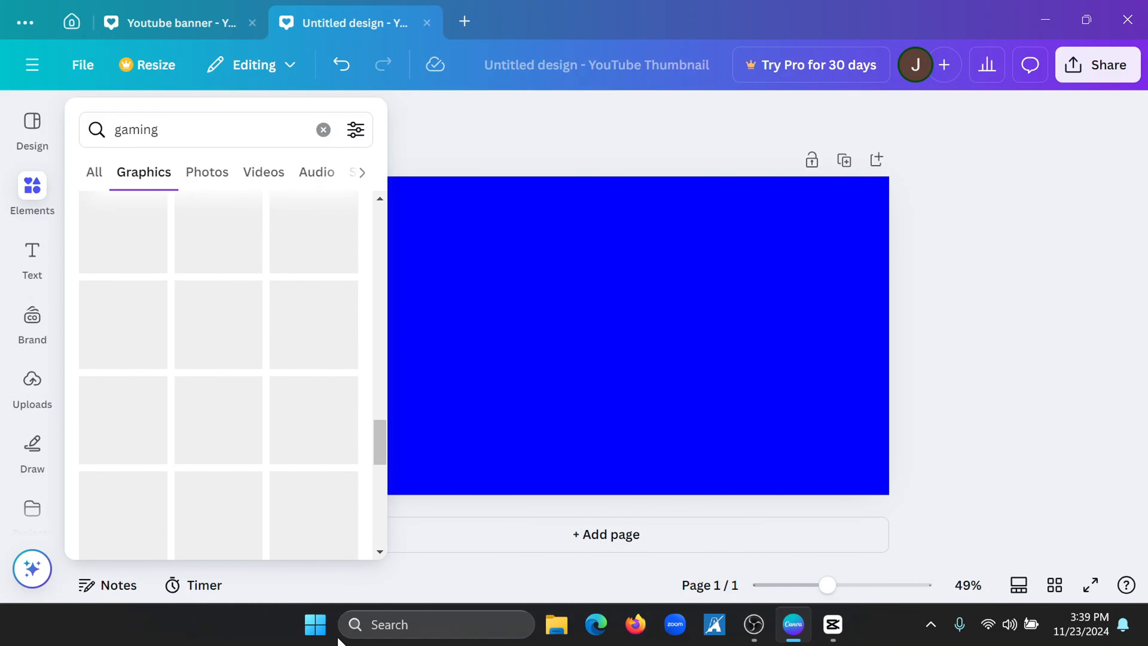
pyautogui.moveTo(382, 441); pyautogui.dragTo(403, 510)
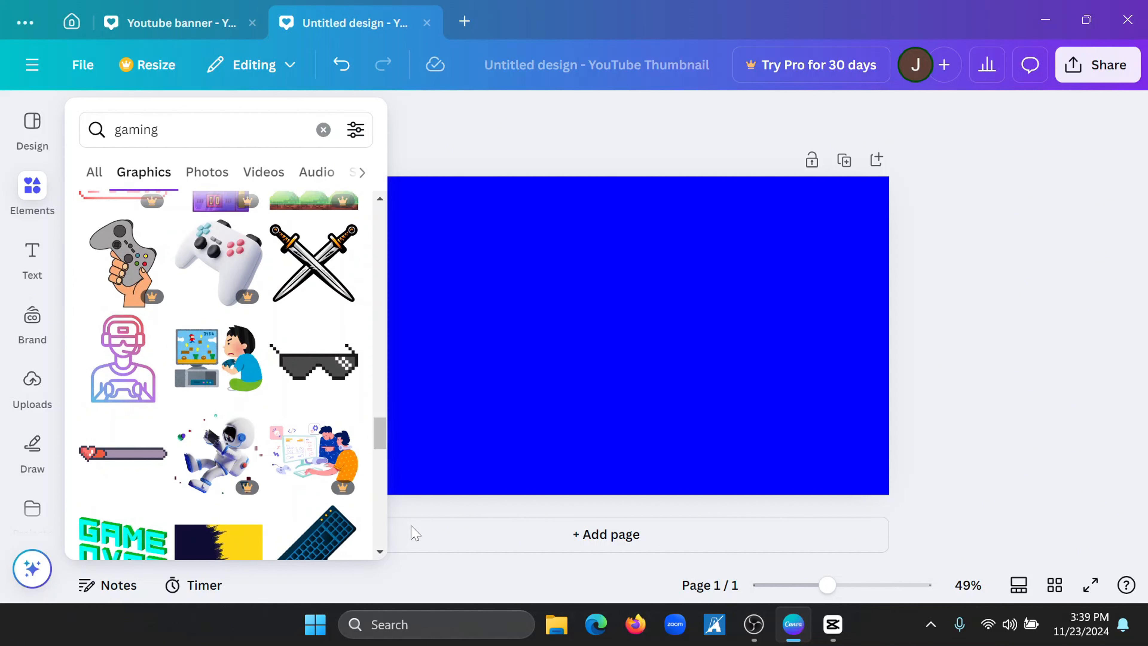
pyautogui.click(323, 131)
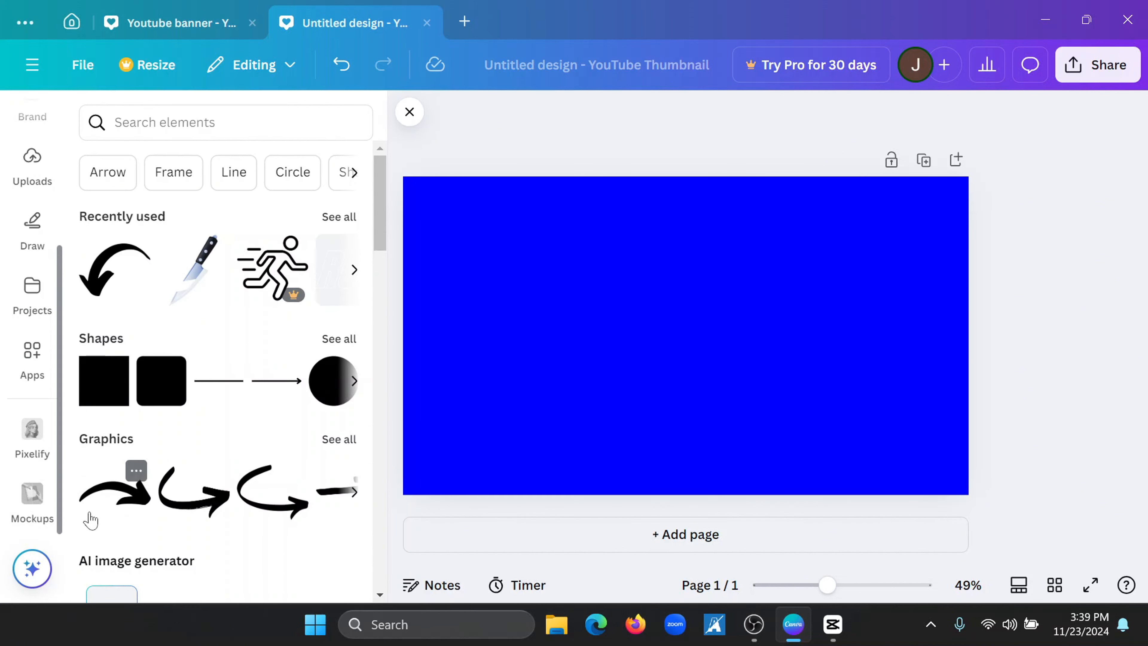
# Add the angled silver laptop from the Computers mockups and enlarge it on the left half of the thumbnail
pyautogui.click(32, 493)
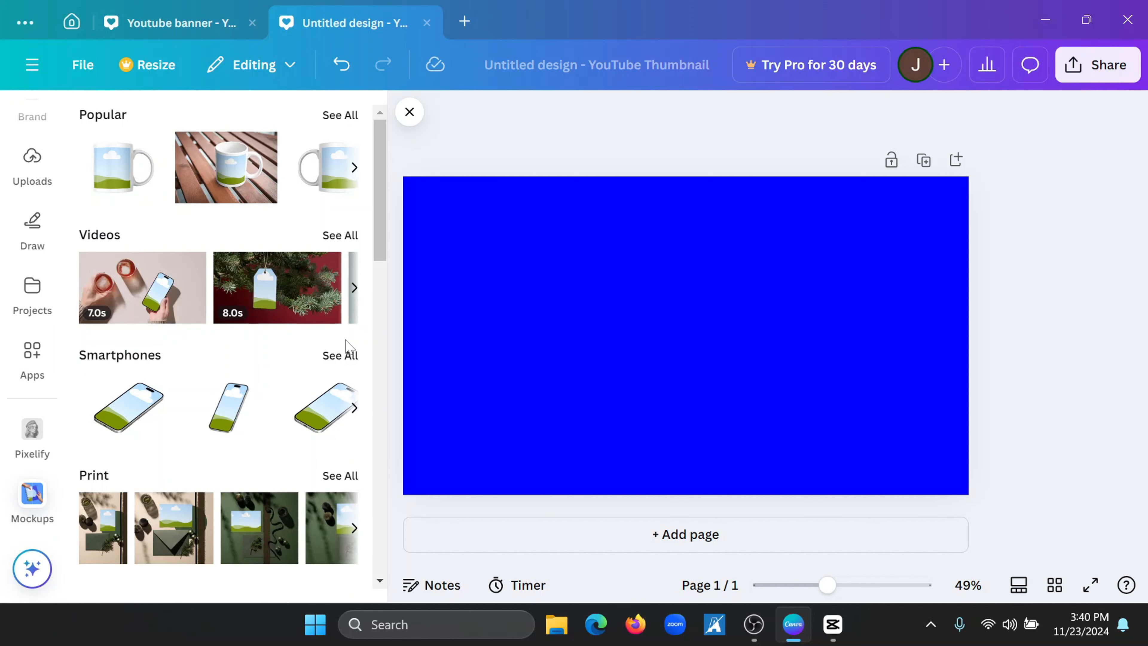
pyautogui.moveTo(380, 226); pyautogui.dragTo(387, 342)
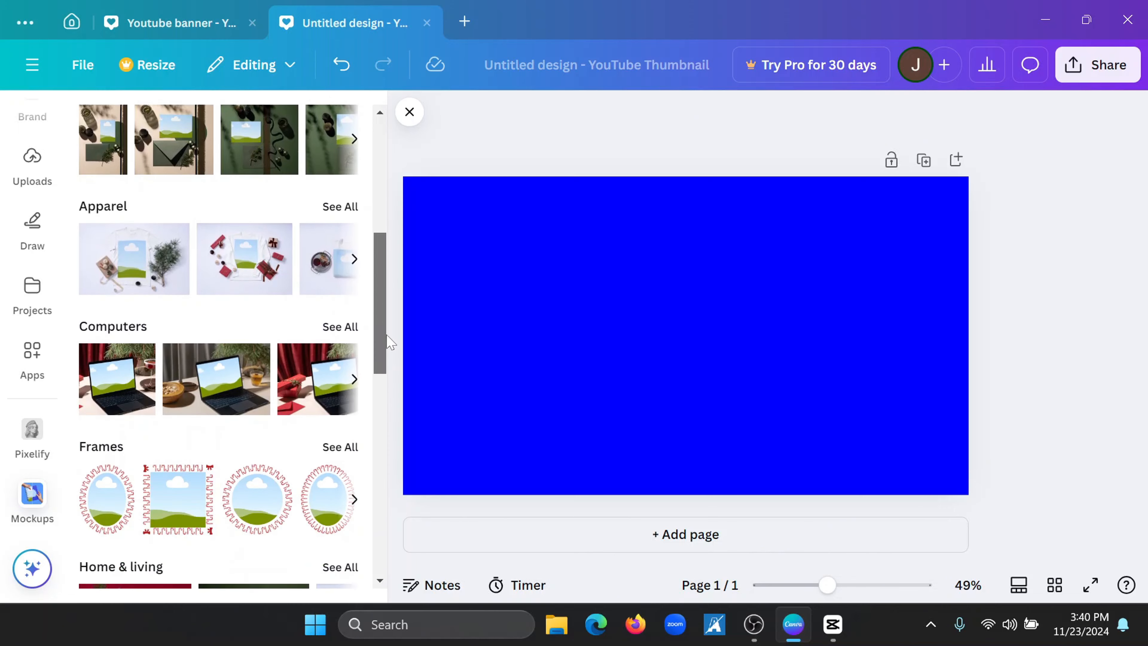
pyautogui.click(347, 329)
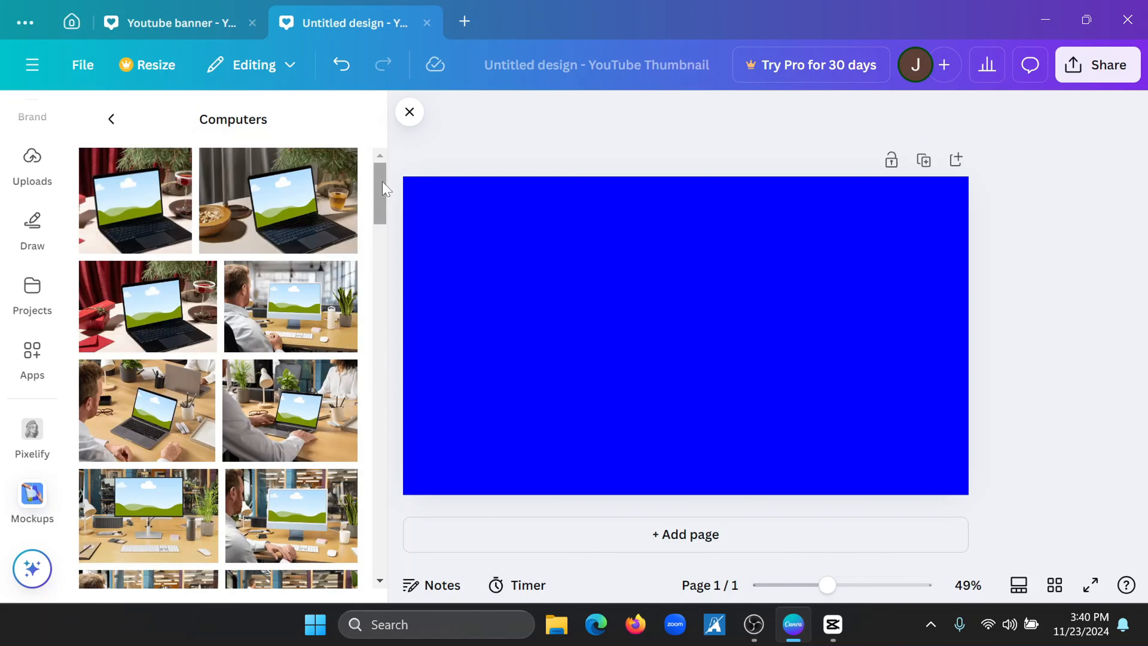
pyautogui.moveTo(383, 188); pyautogui.dragTo(398, 416)
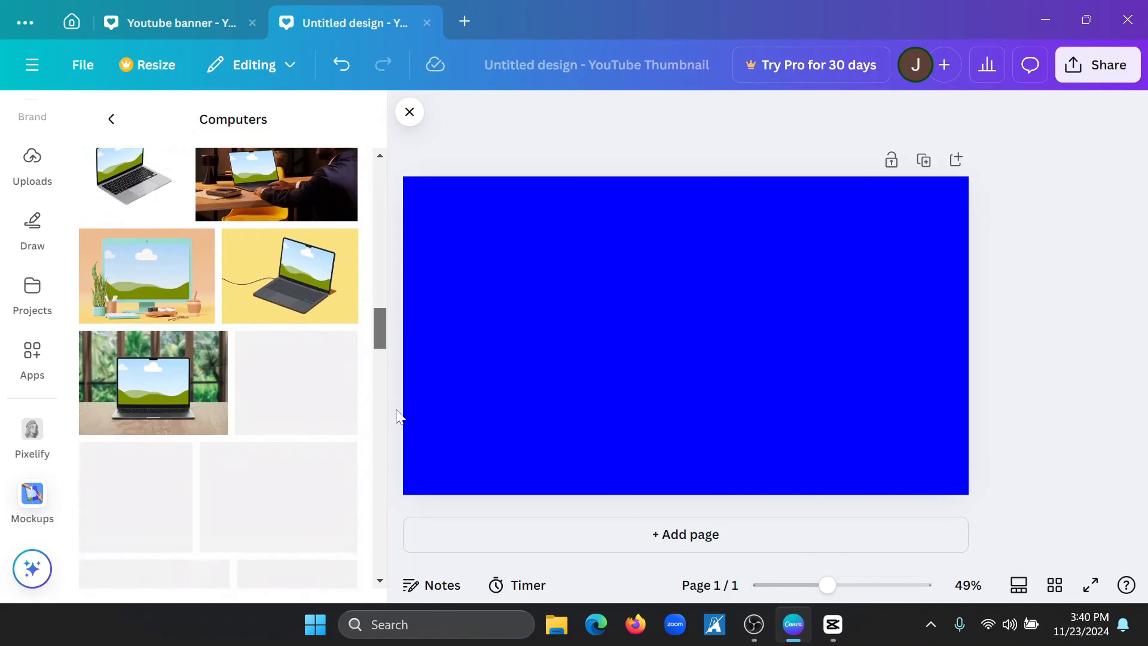
pyautogui.scroll(-4, 376, 388)
pyautogui.scroll(8, 389, 324)
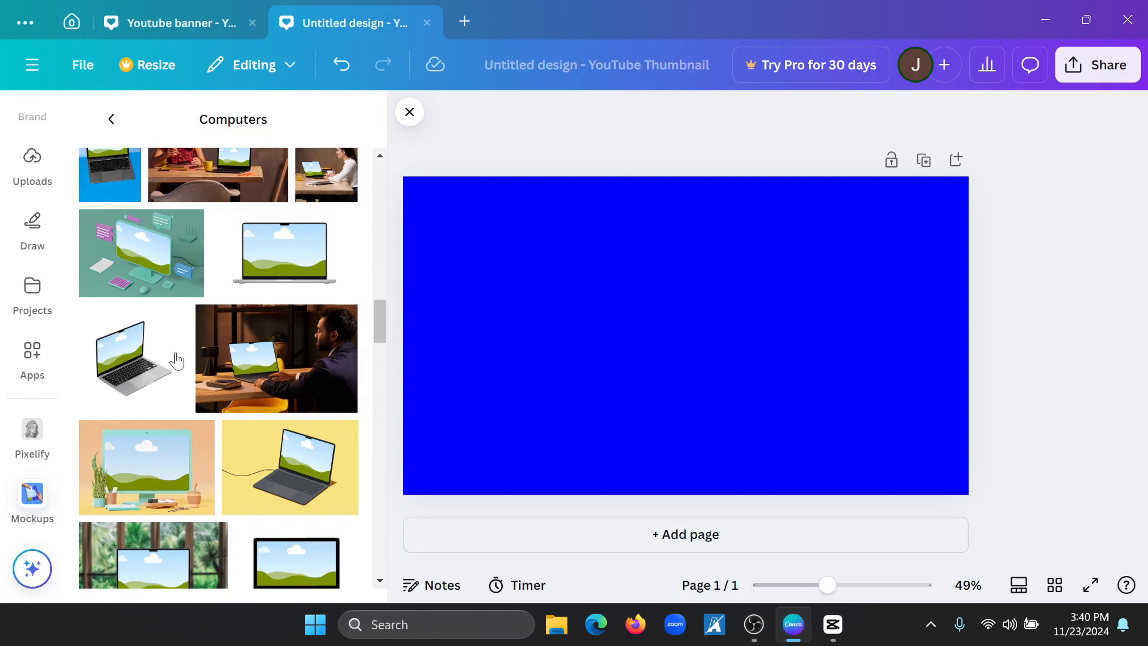
pyautogui.click(155, 367)
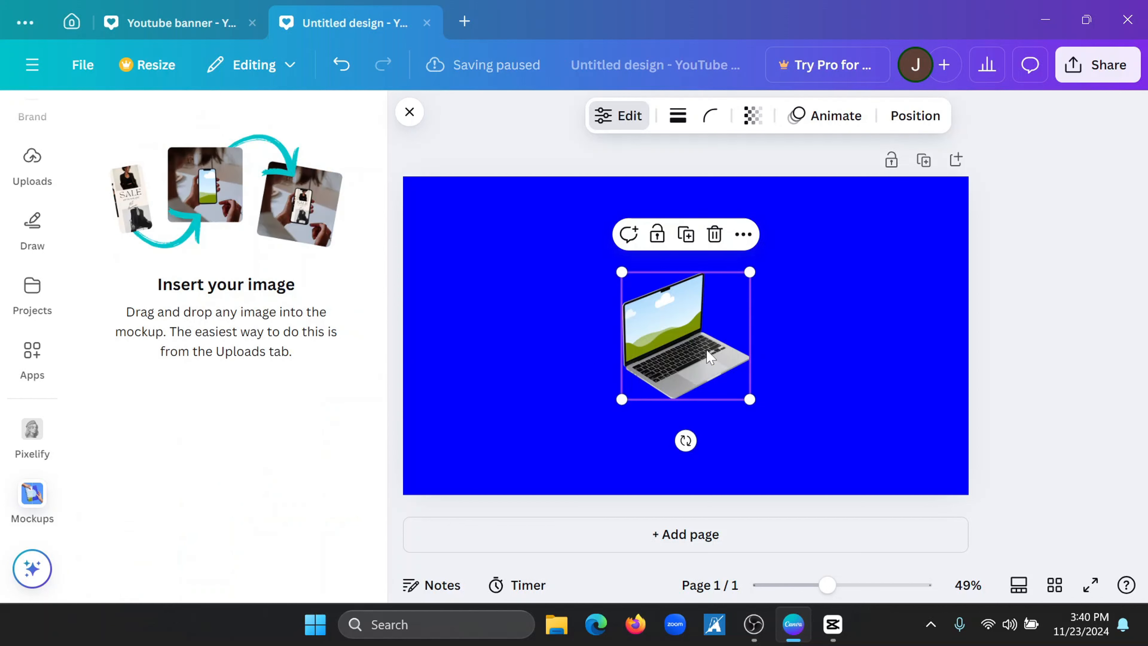
pyautogui.moveTo(712, 358); pyautogui.dragTo(516, 320)
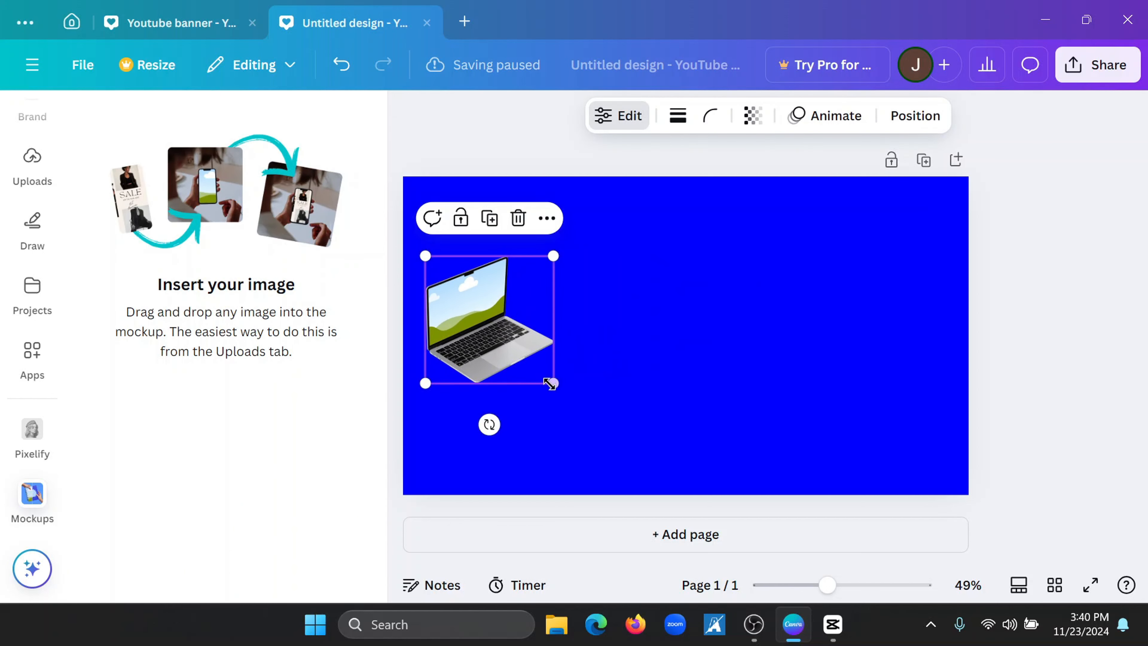
pyautogui.moveTo(566, 398); pyautogui.dragTo(642, 473)
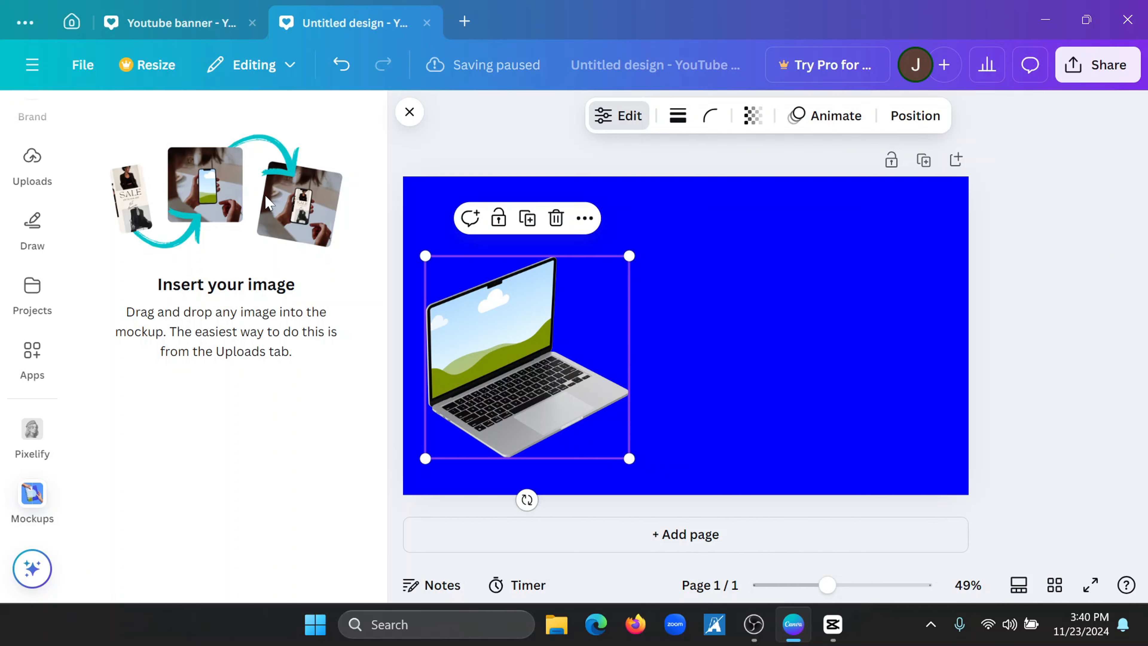
# Upload the Youtube banner image from the Downloads folder
pyautogui.click(34, 167)
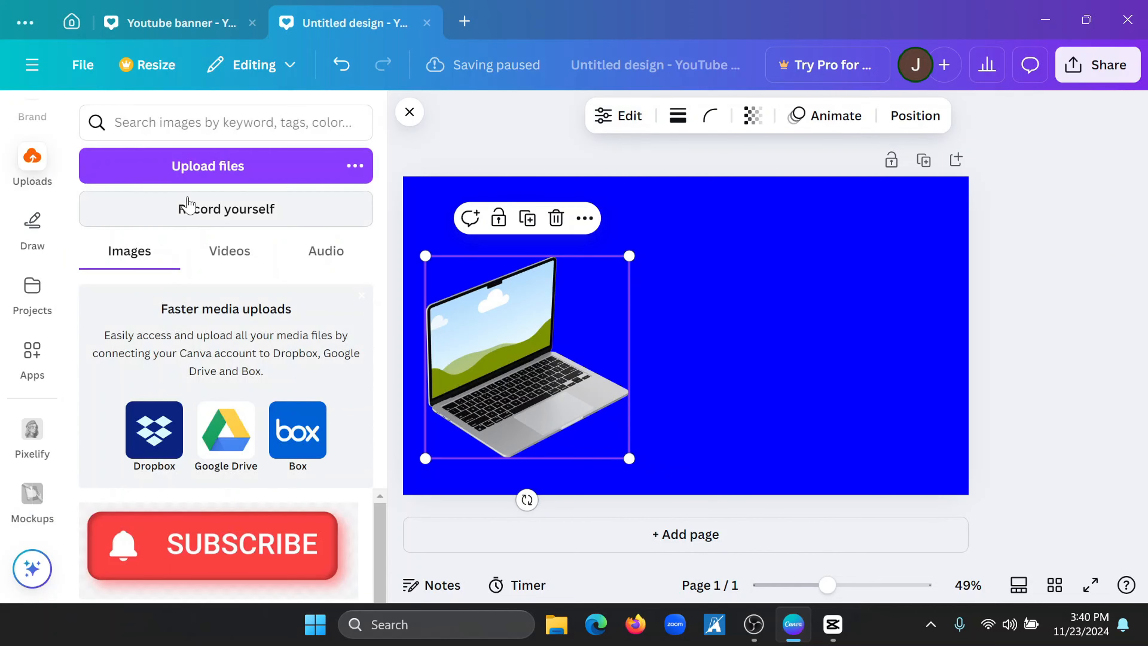
pyautogui.click(193, 174)
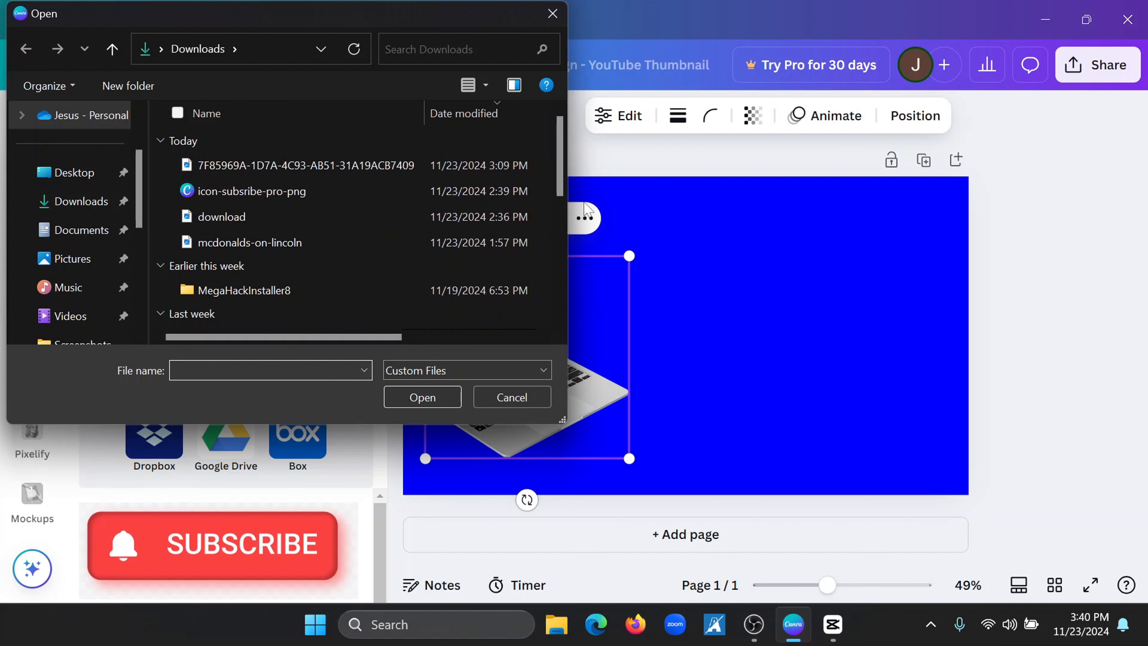
pyautogui.moveTo(559, 172); pyautogui.dragTo(564, 289)
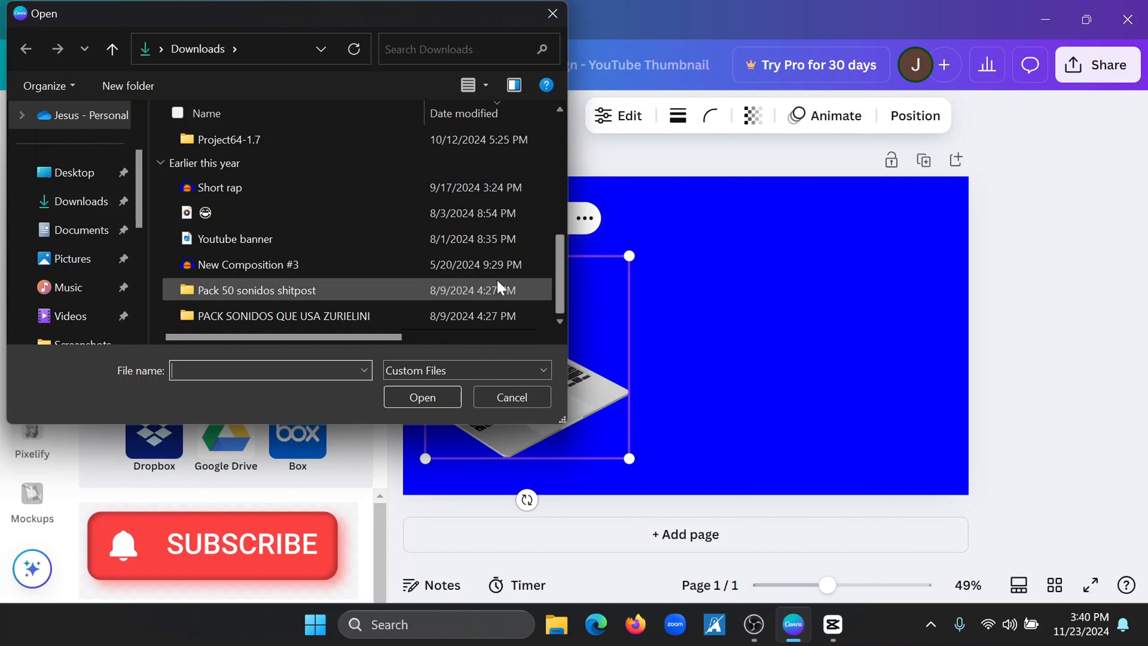
pyautogui.click(457, 242)
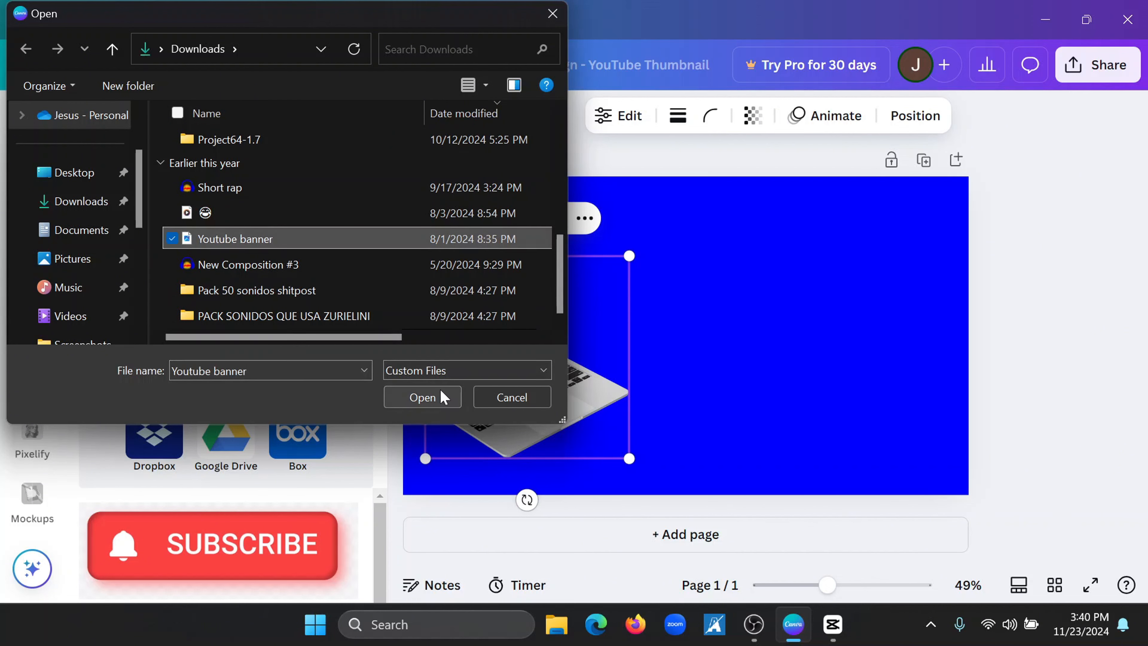
pyautogui.click(447, 396)
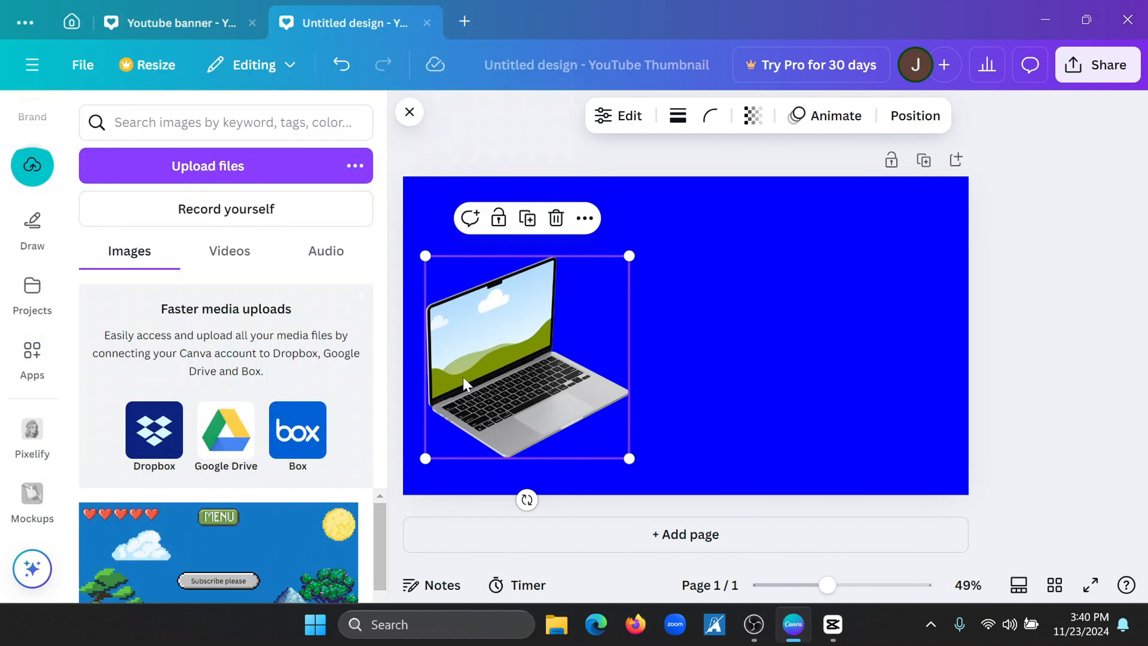
# Fill the laptop mockup's screen with the uploaded banner image and enlarge the laptop
pyautogui.moveTo(383, 535); pyautogui.dragTo(515, 333)
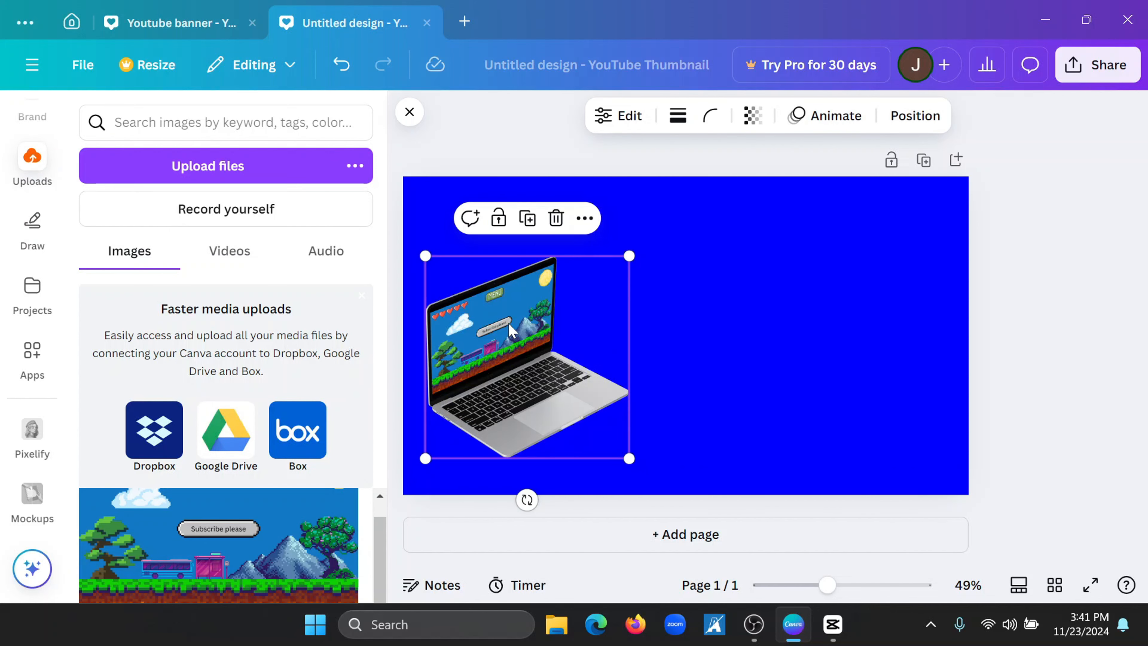
pyautogui.moveTo(633, 459); pyautogui.dragTo(640, 469)
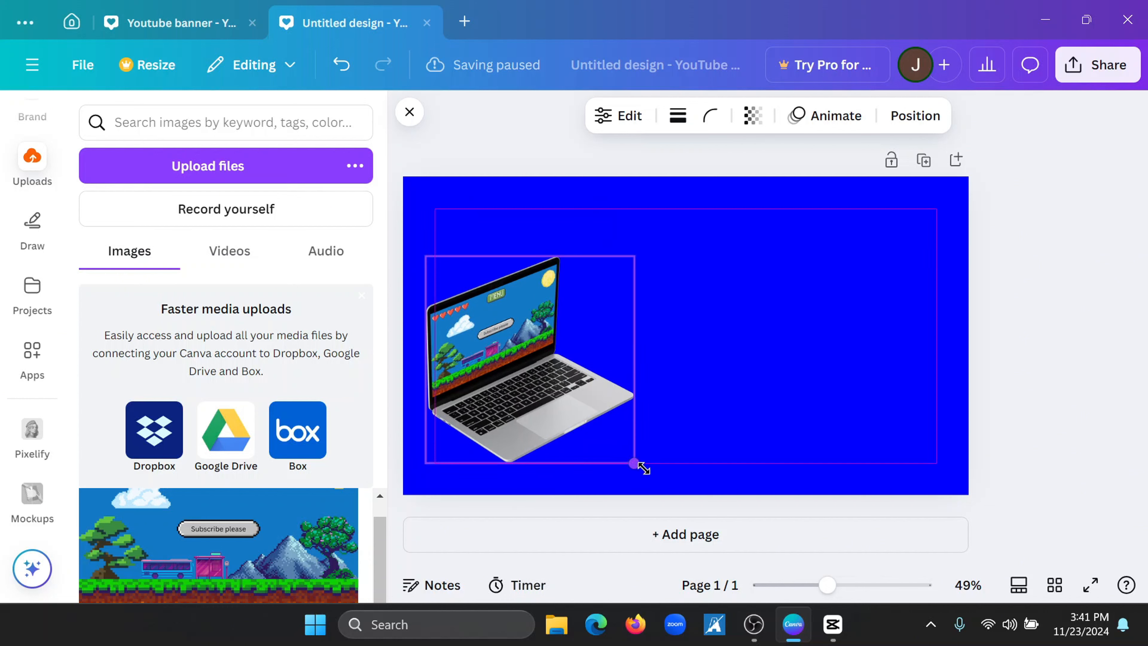
# Try to place the recently used curved arrow, rotated to point at the laptop's screen, and undo the placement
pyautogui.click(45, 141)
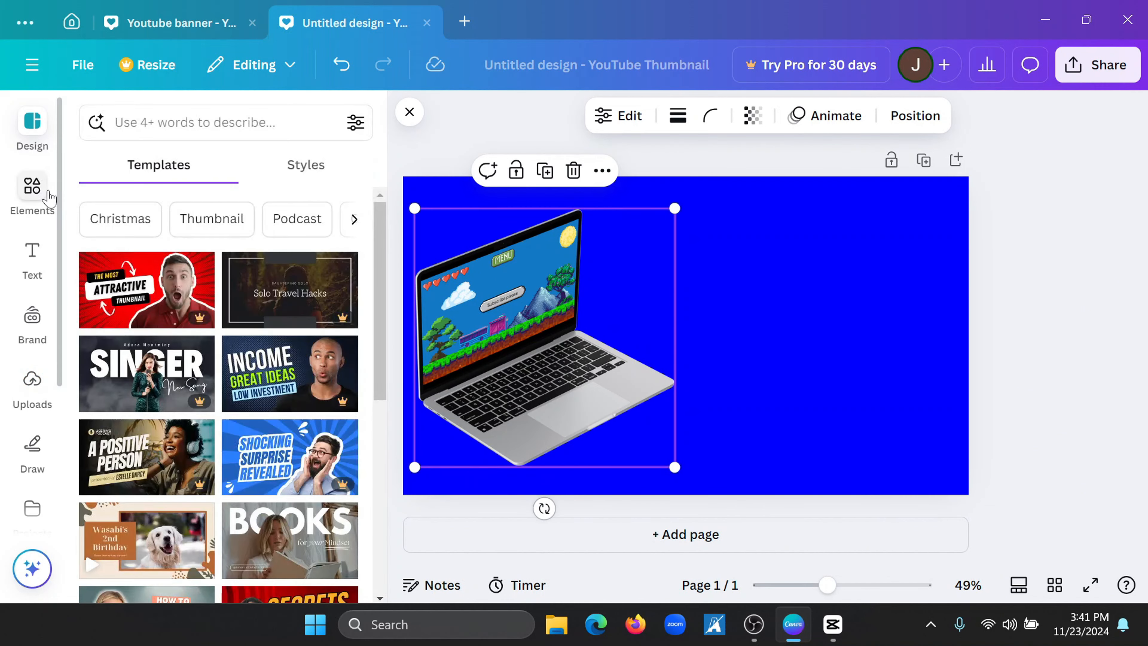
pyautogui.click(47, 196)
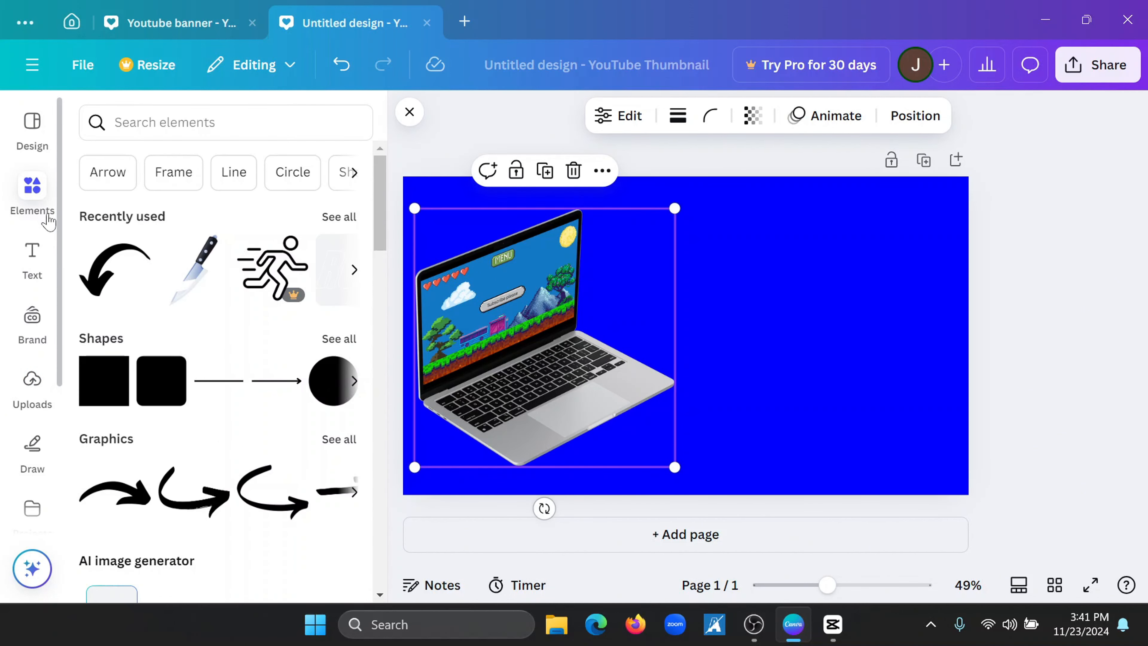
pyautogui.click(105, 274)
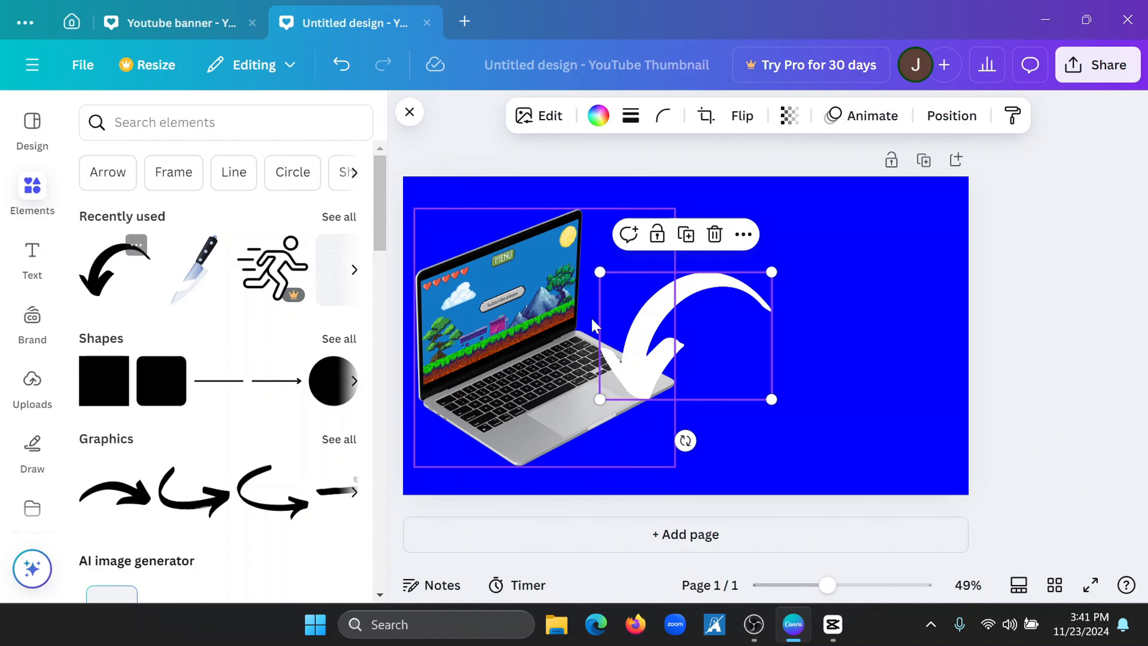
pyautogui.moveTo(697, 325); pyautogui.dragTo(651, 222)
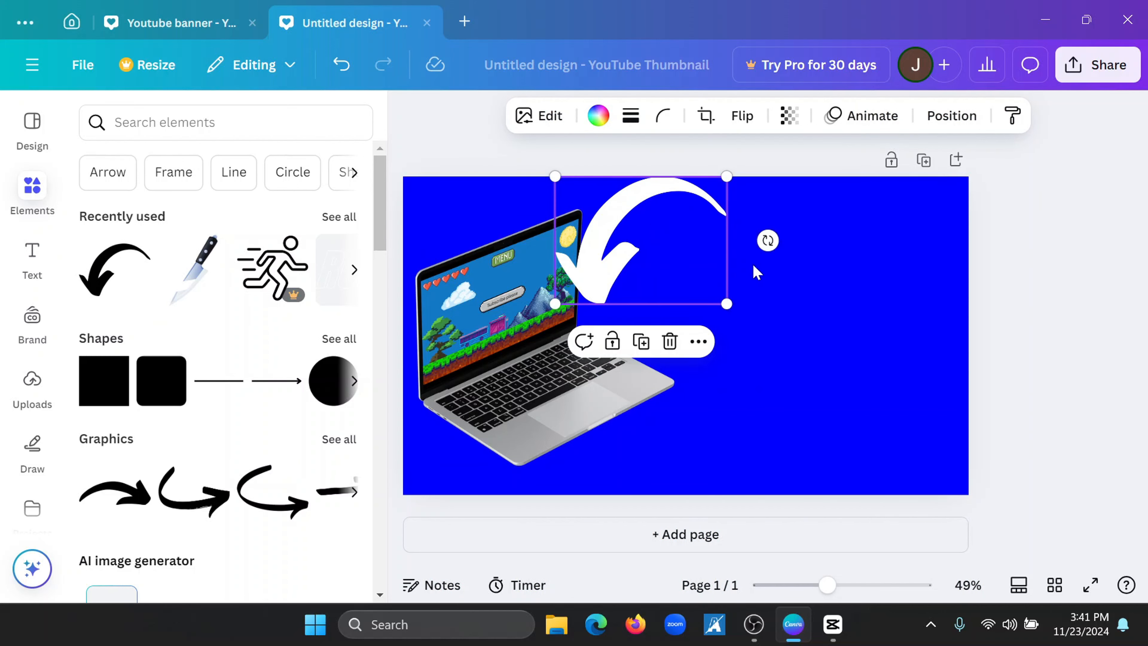
pyautogui.moveTo(767, 242); pyautogui.dragTo(751, 323)
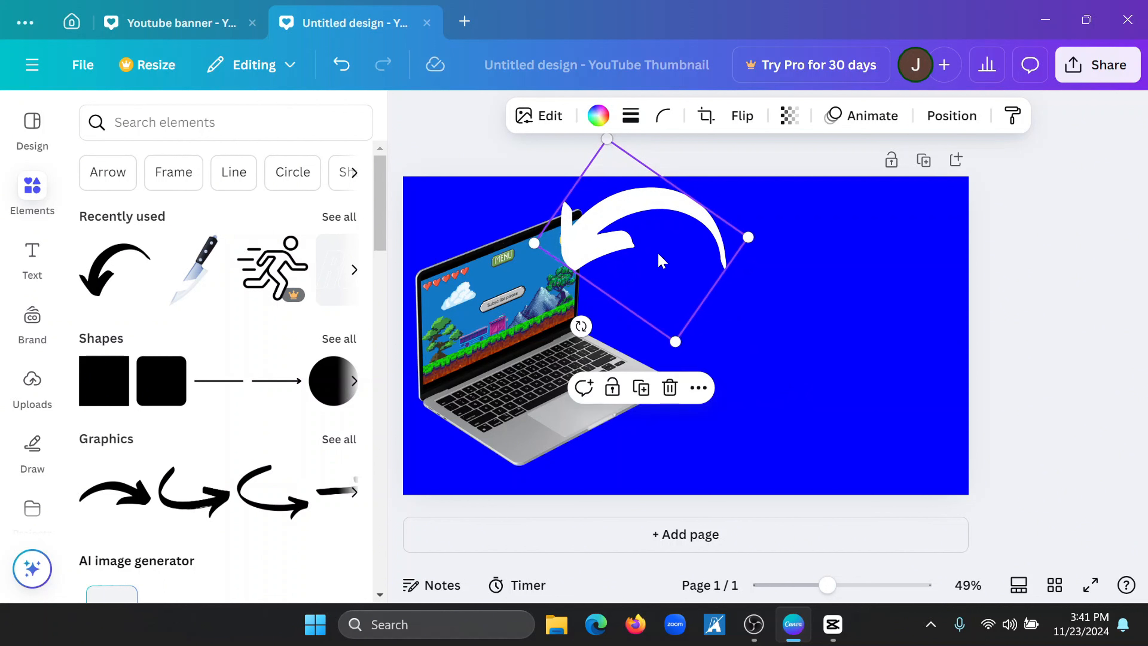
pyautogui.moveTo(662, 259); pyautogui.dragTo(599, 259)
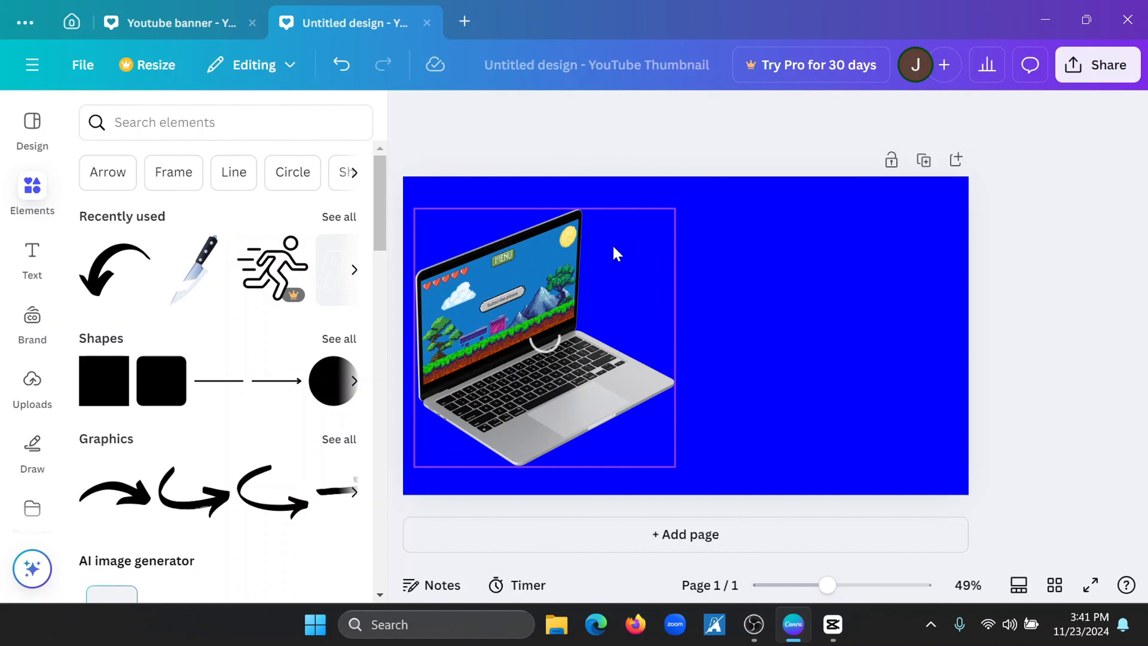
pyautogui.hotkey('ctrl', 'z')
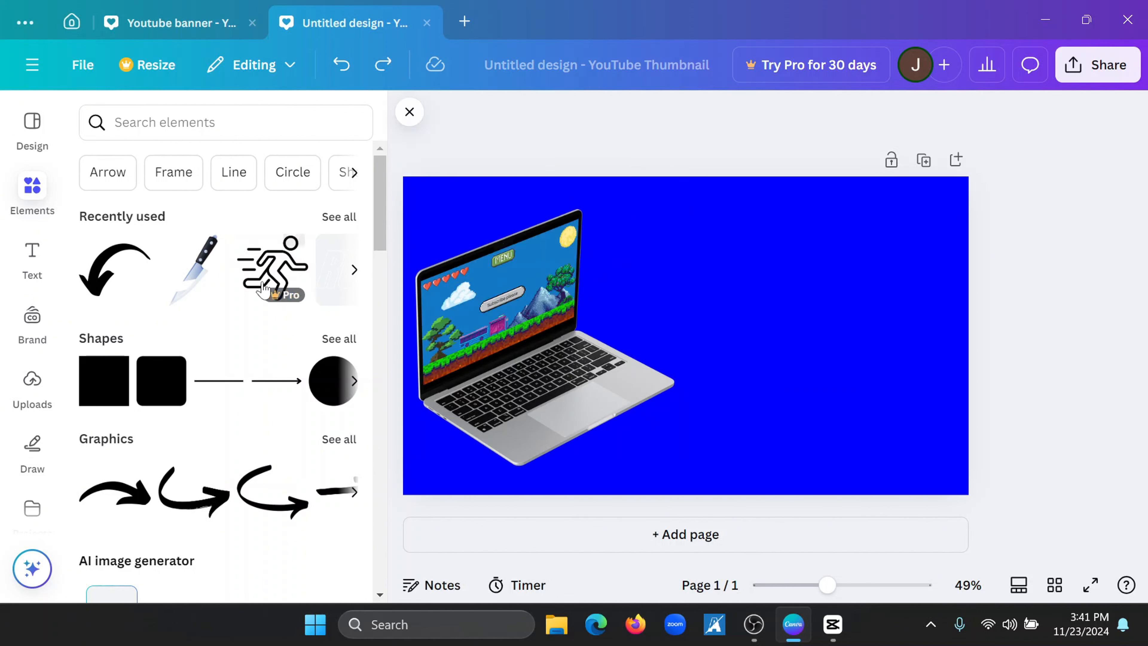
pyautogui.click(119, 280)
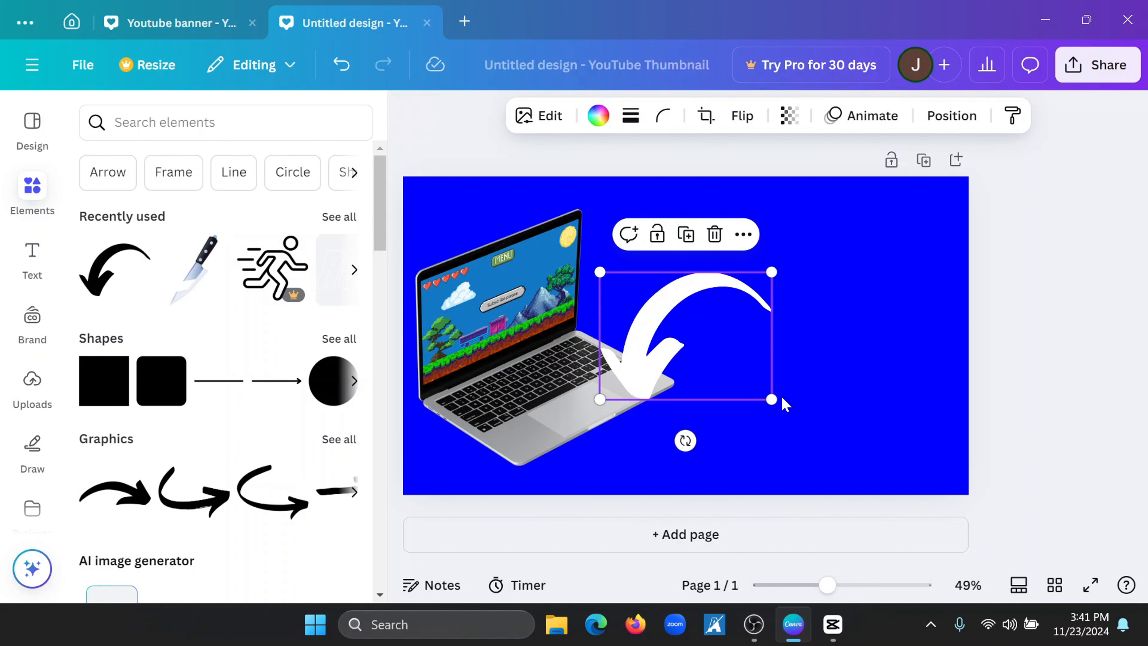
pyautogui.moveTo(686, 441); pyautogui.dragTo(589, 371)
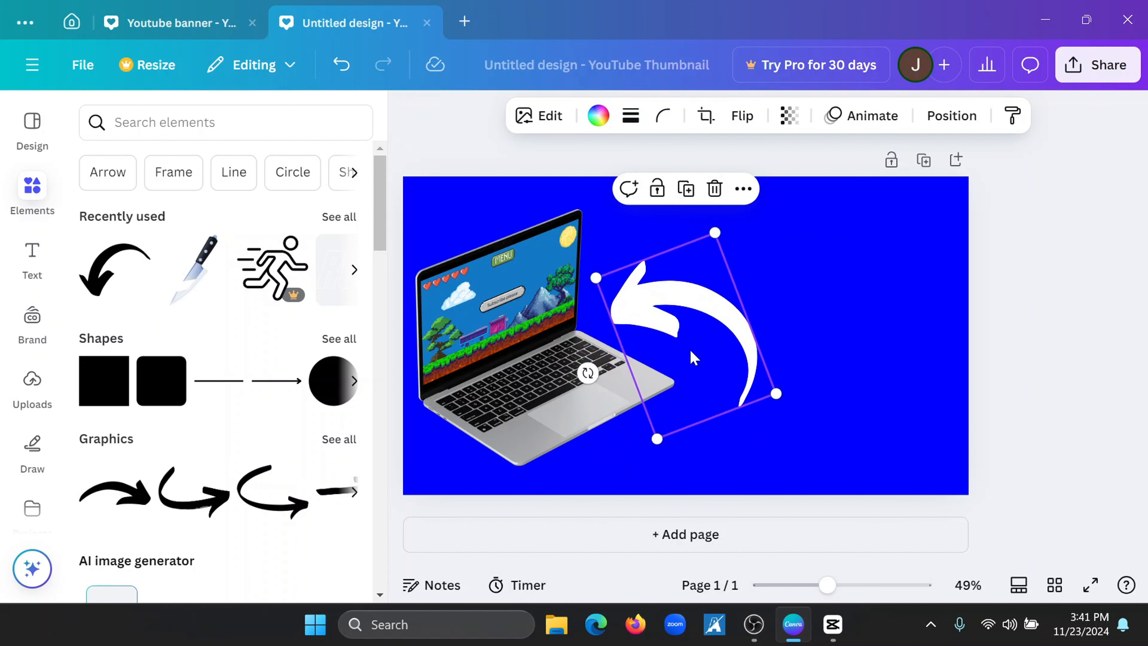
pyautogui.moveTo(682, 299); pyautogui.dragTo(671, 289)
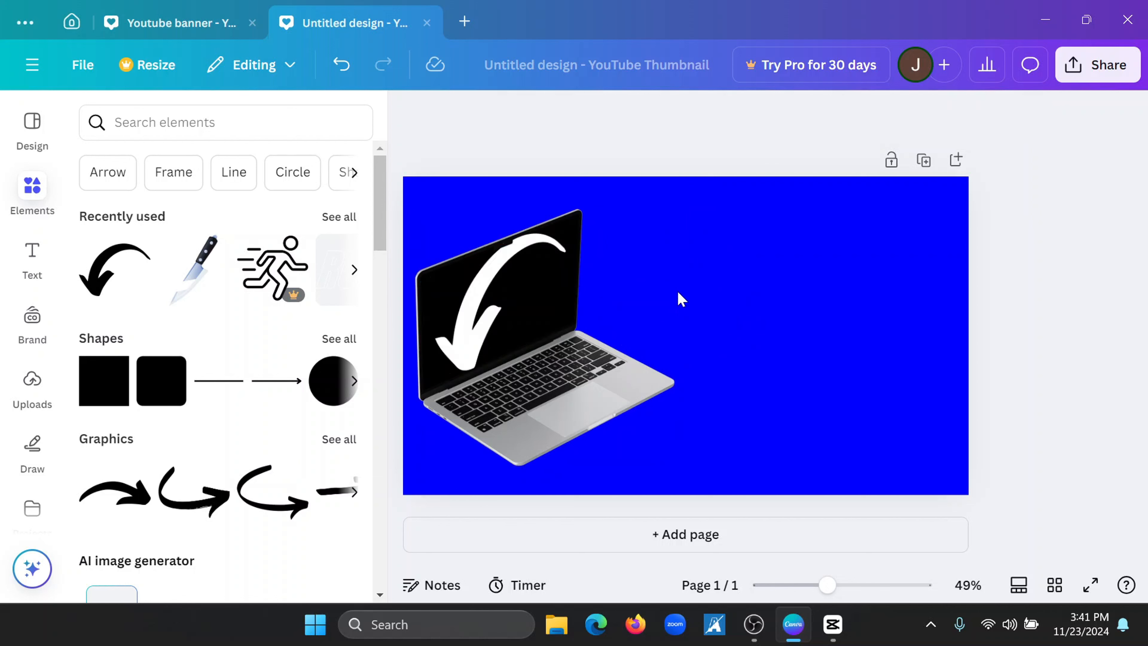
pyautogui.hotkey('ctrl', 'z')
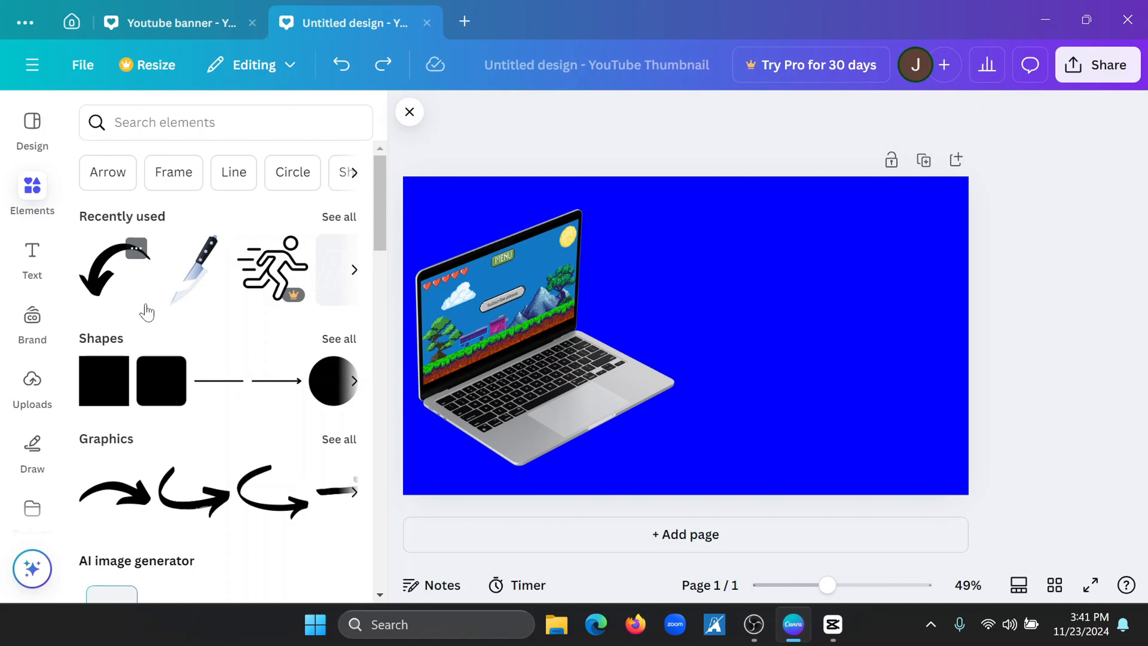
# Add the recently used curved arrow, rotate it and place it beside the laptop so its head points at the screen
pyautogui.click(145, 305)
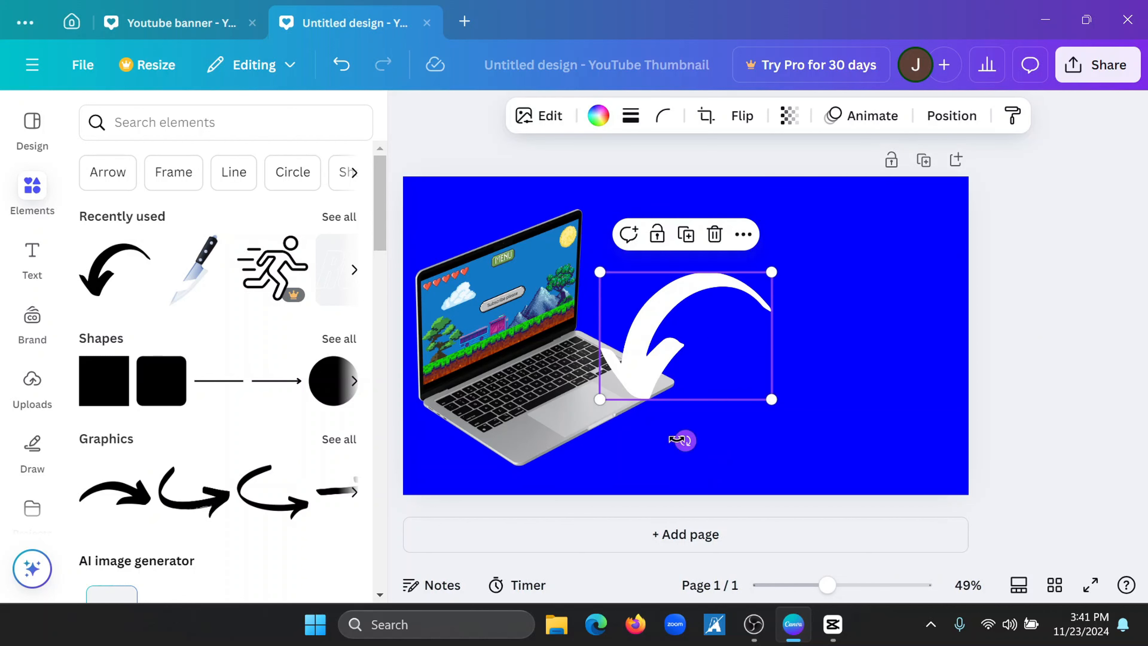
pyautogui.moveTo(683, 439); pyautogui.dragTo(599, 399)
pyautogui.moveTo(714, 343); pyautogui.dragTo(676, 257)
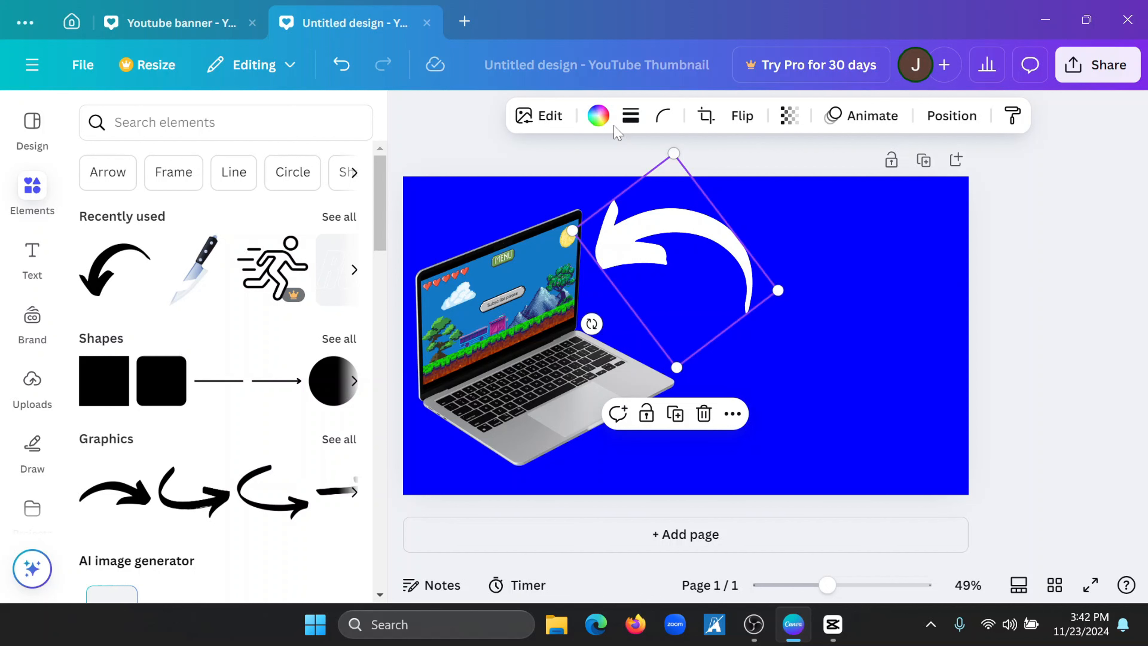
# Recolor the curved arrow with the orange found by searching the colors for "orange"
pyautogui.click(599, 119)
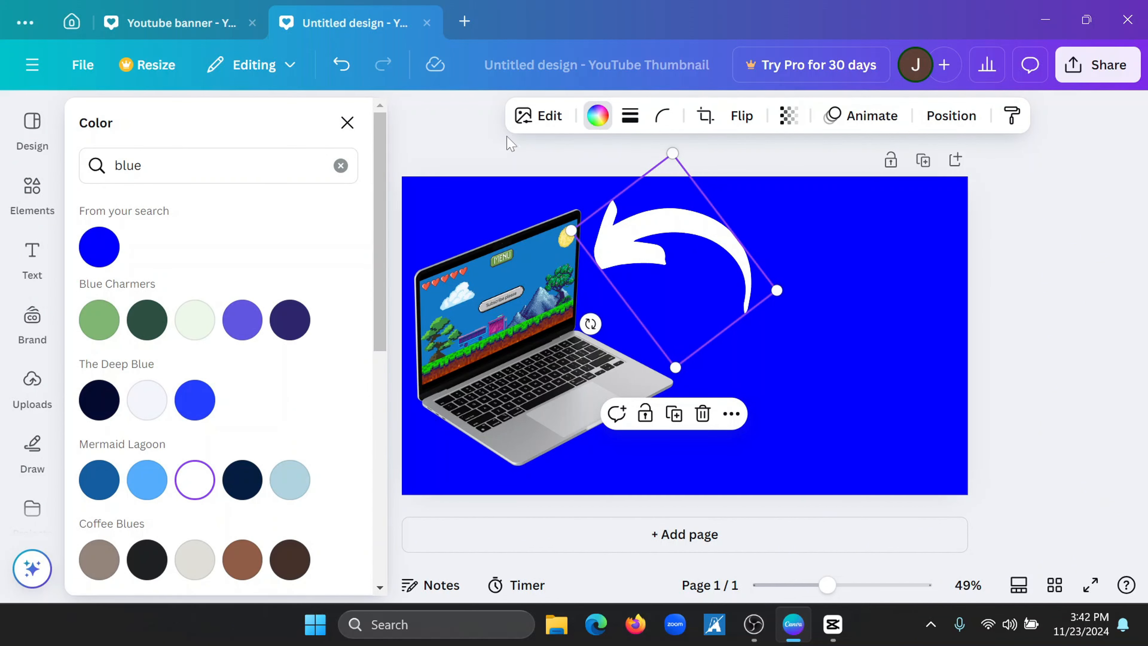
pyautogui.scroll(-8, 317, 181)
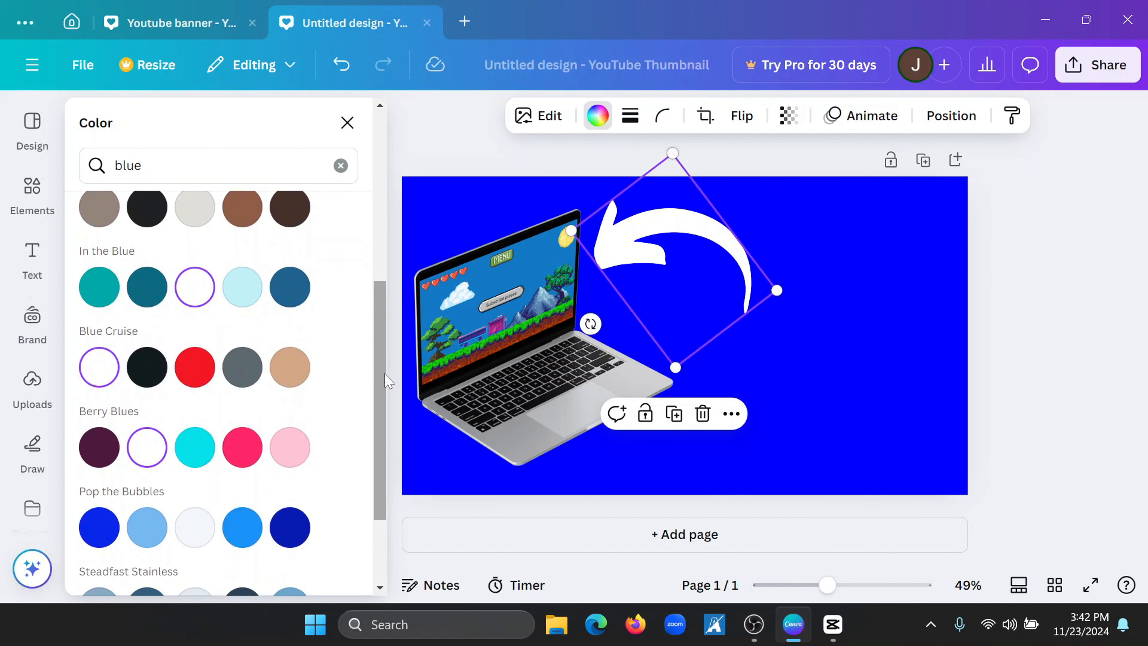
pyautogui.click(341, 166)
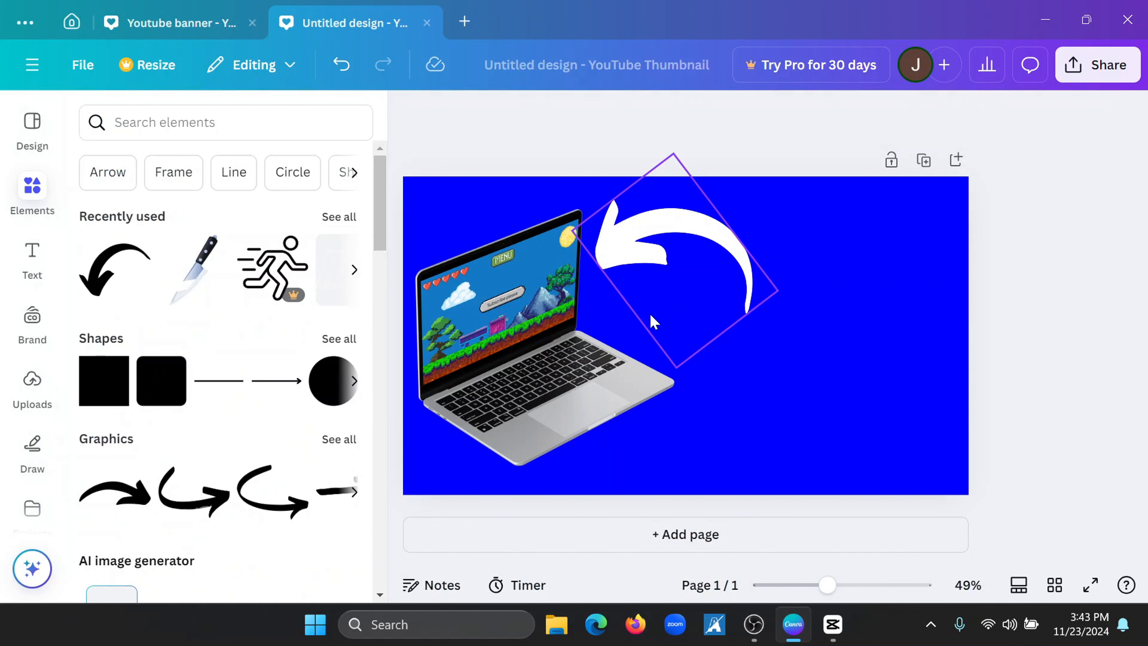
pyautogui.click(662, 261)
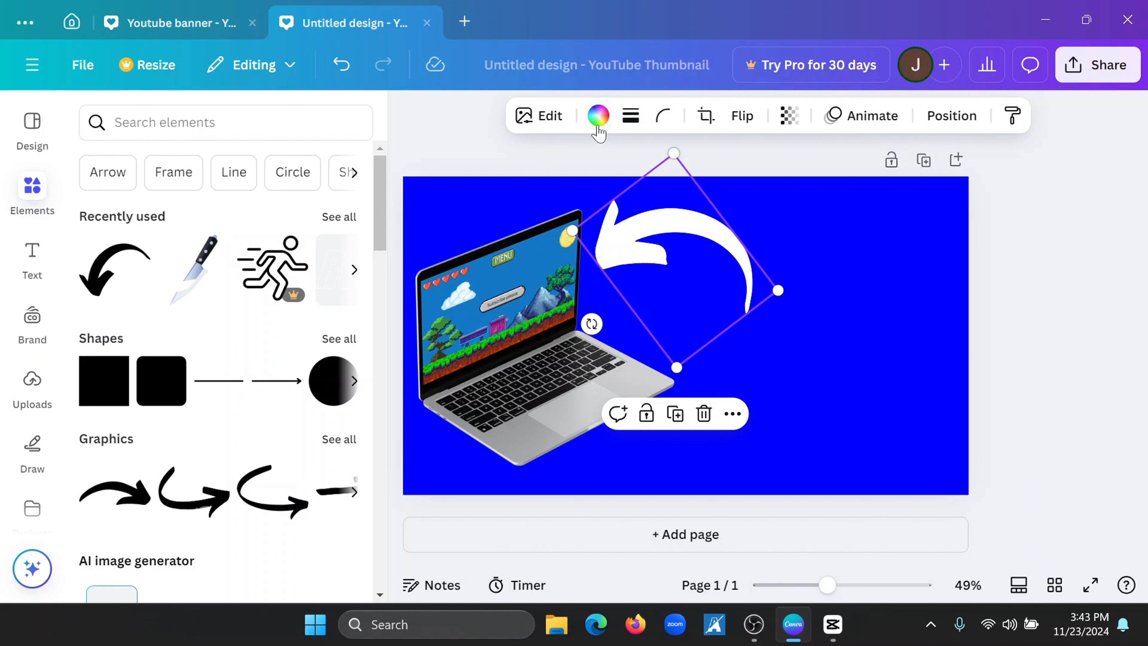
pyautogui.click(598, 116)
pyautogui.click(99, 247)
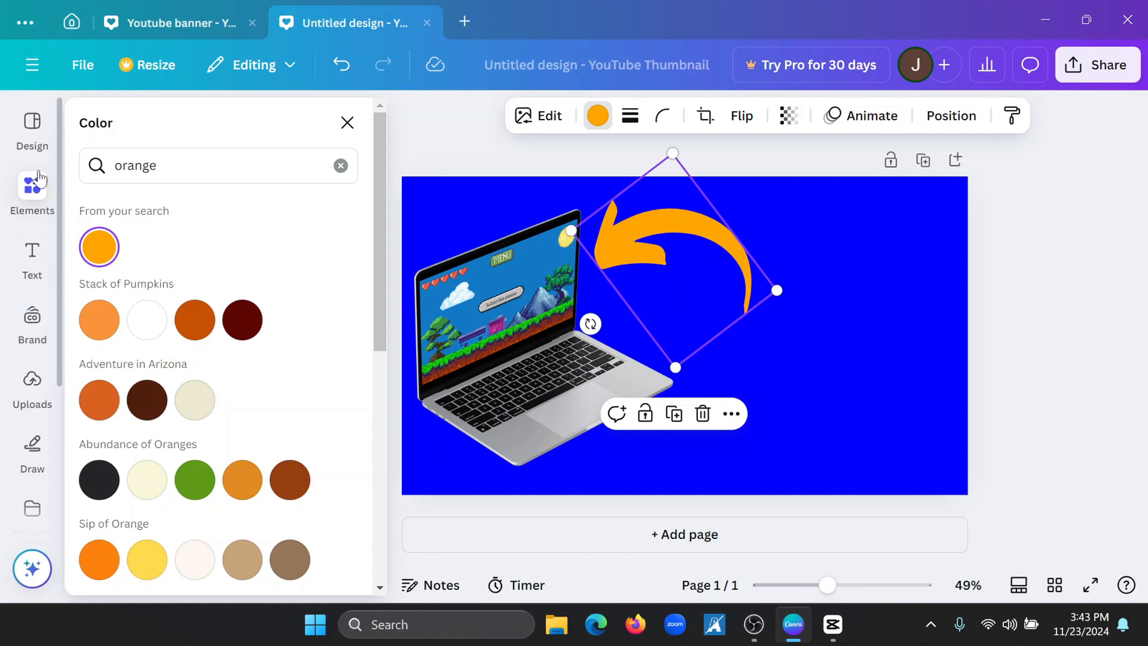
# Add a text box at the tail of the orange arrow and clear its placeholder text
pyautogui.click(33, 254)
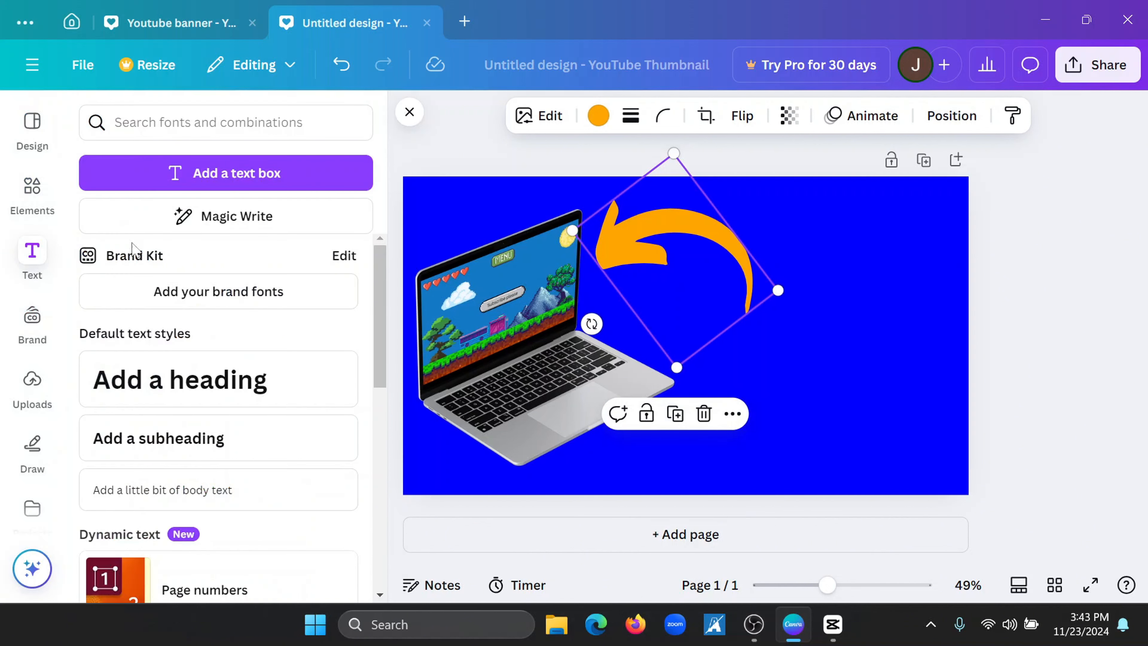
pyautogui.click(249, 176)
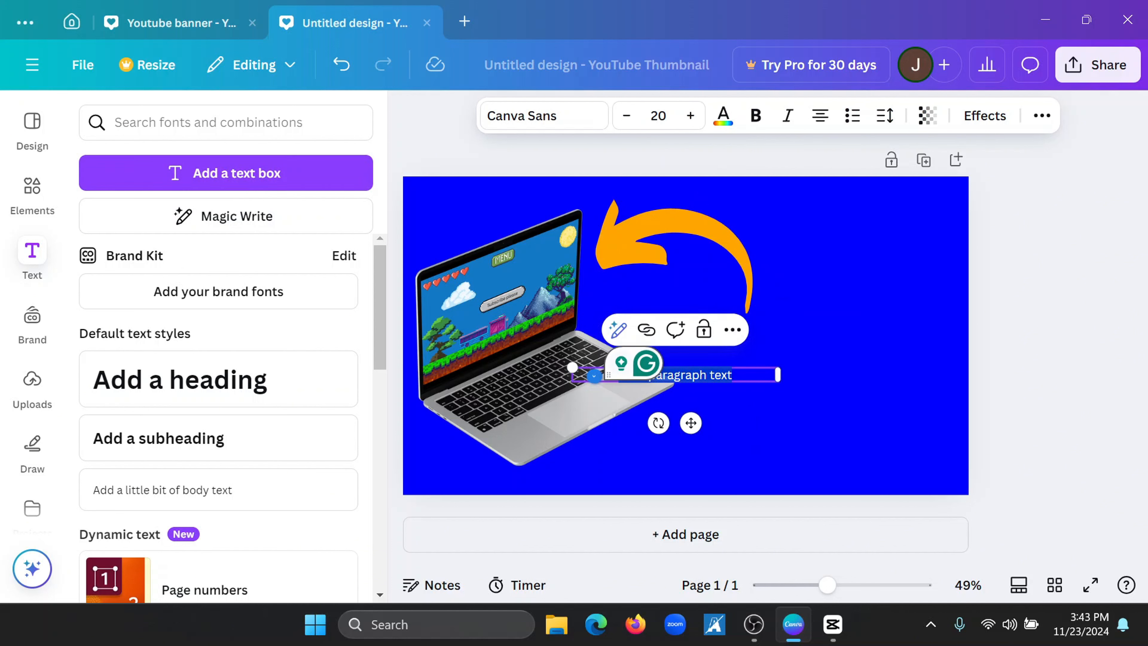
pyautogui.click(695, 374)
pyautogui.moveTo(667, 375); pyautogui.dragTo(778, 374)
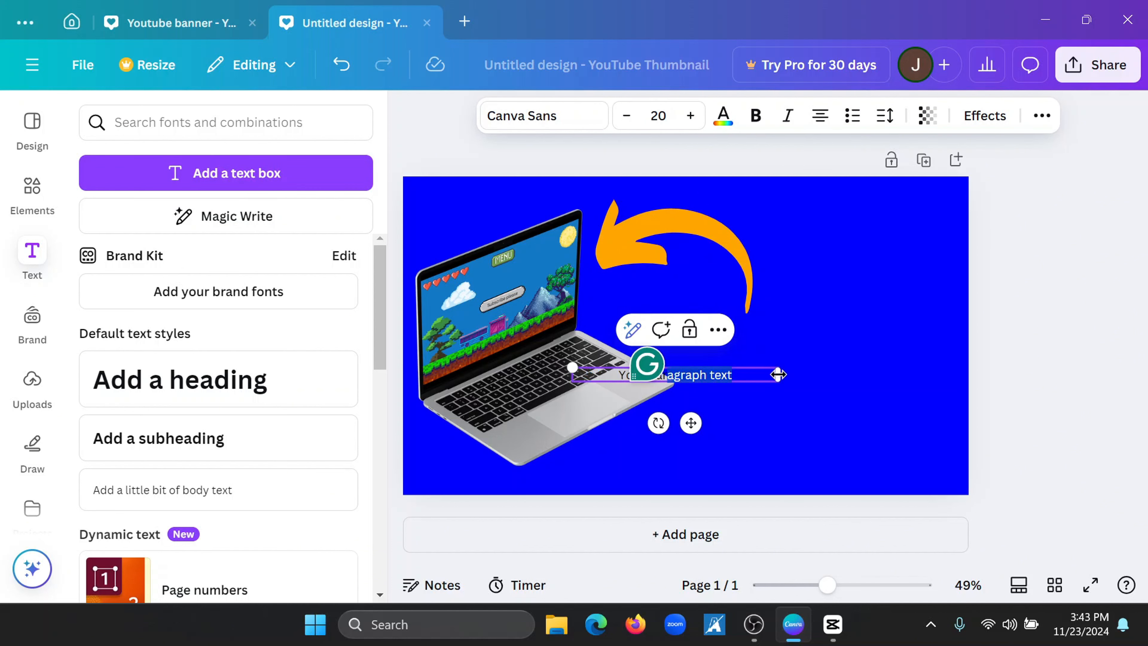
pyautogui.moveTo(690, 423); pyautogui.dragTo(804, 379)
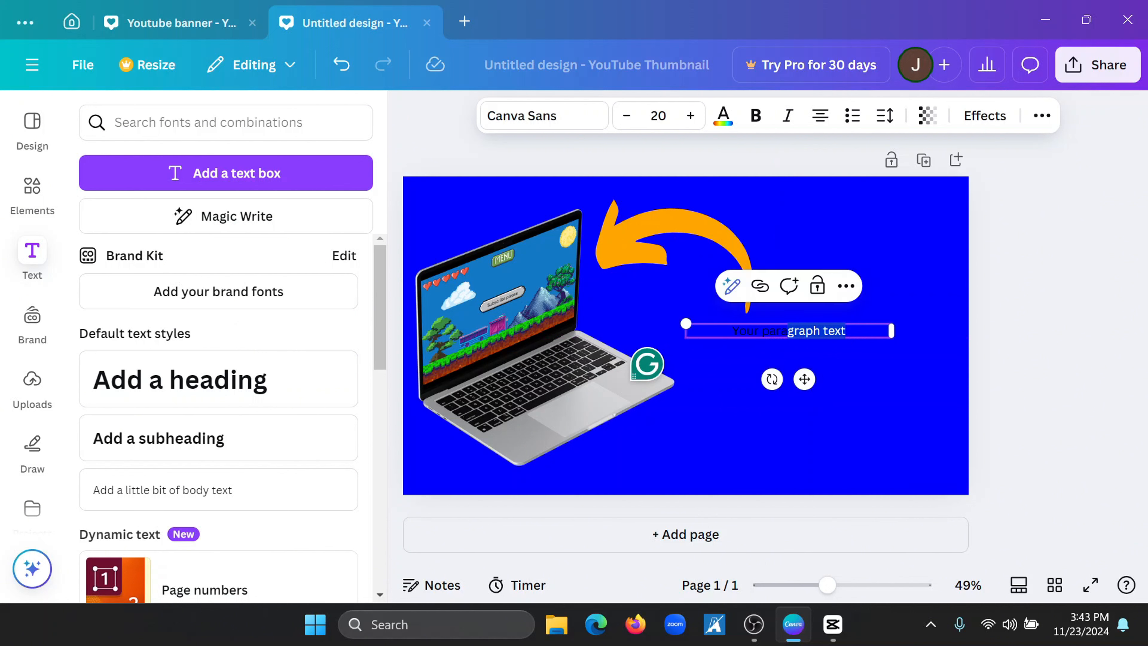
pyautogui.moveTo(850, 331); pyautogui.dragTo(712, 333)
pyautogui.press('BackSpace')
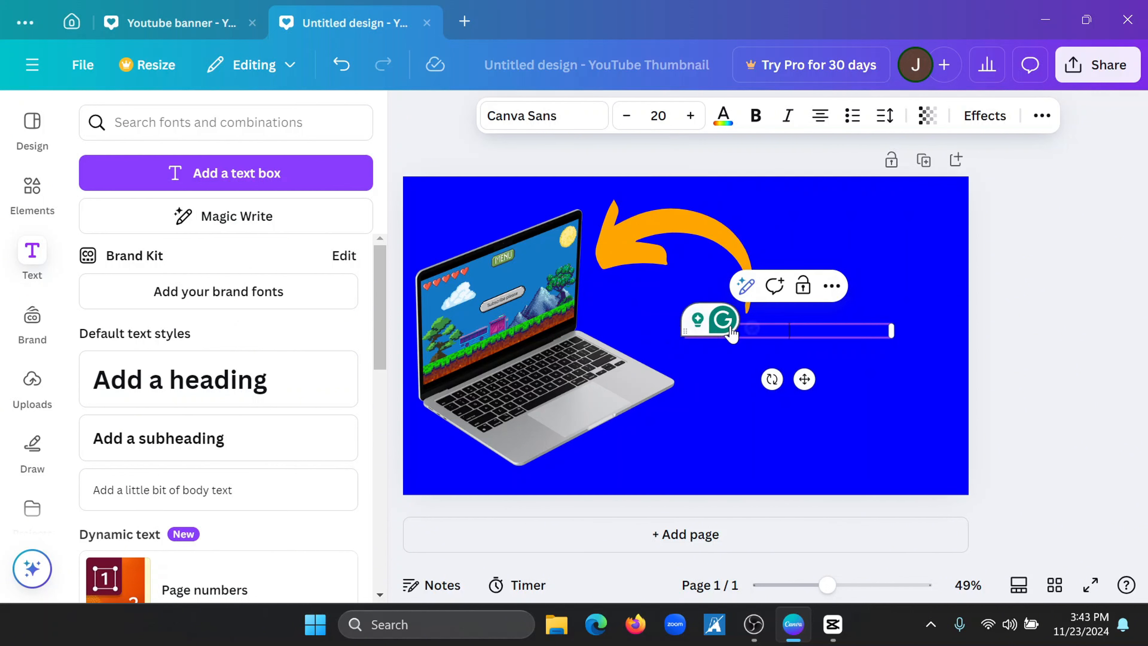